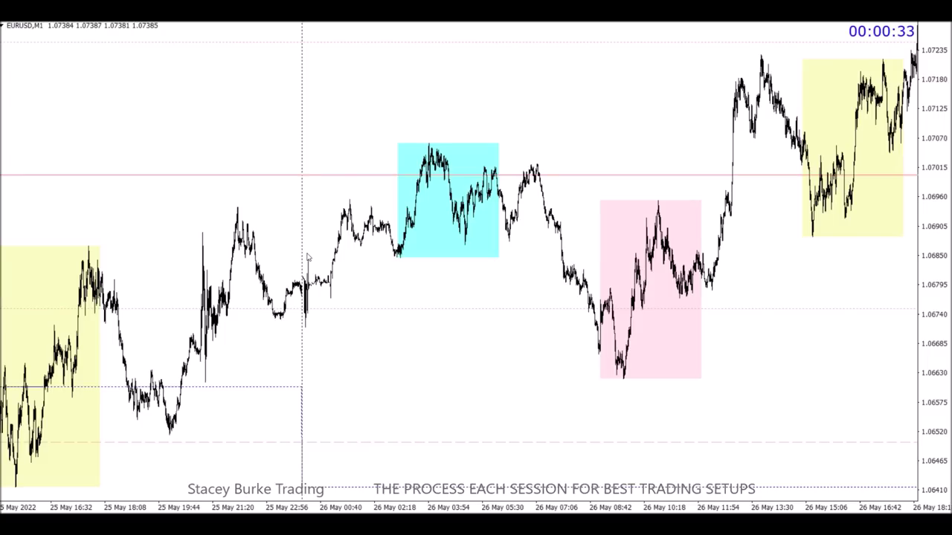
Draw a large rectangle on EURUSD from the 25 May evening lows into the yellow session box.
scroll(307, 256, "down", 3)
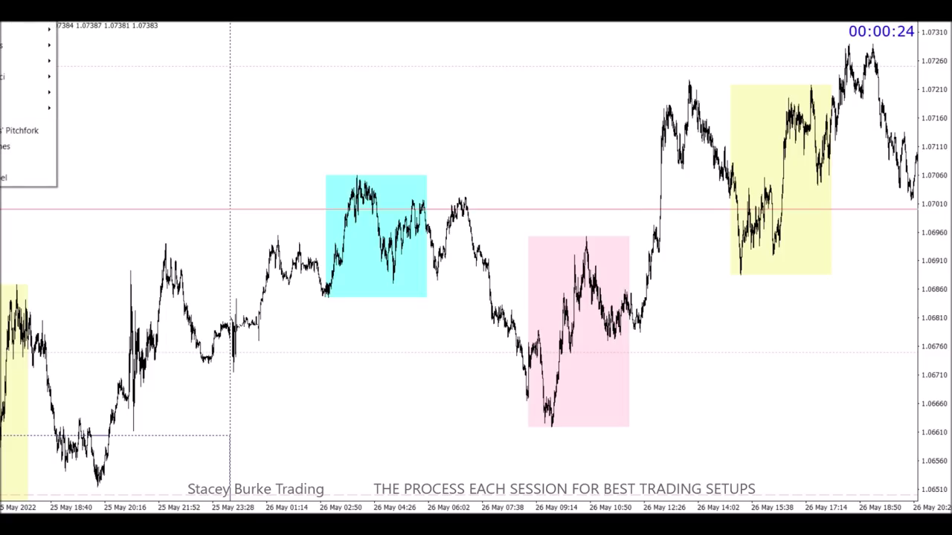
mouse_move(19, 92)
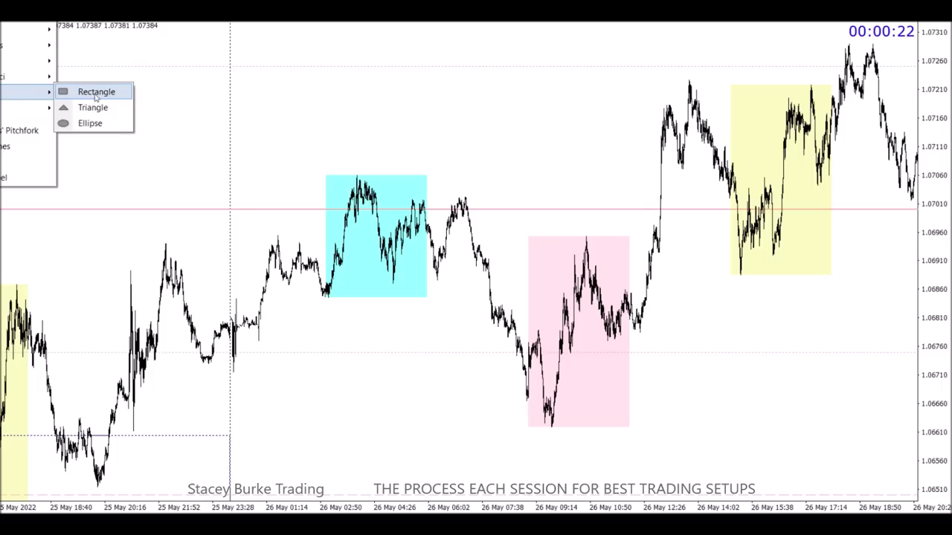
left_click(94, 92)
mouse_move(109, 214)
left_mouse_down()
mouse_move(513, 351)
mouse_move(718, 481)
mouse_move(761, 493)
left_mouse_up()
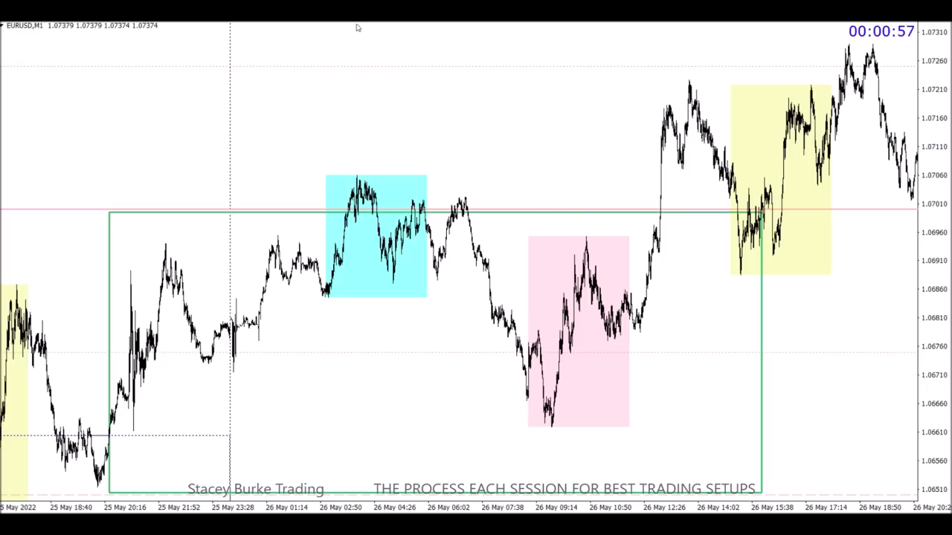
Draw a short blue level at the pink session low and a longer one near 1.0661 beneath it.
mouse_move(537, 400)
left_mouse_down()
mouse_move(519, 400)
mouse_move(578, 401)
left_mouse_up()
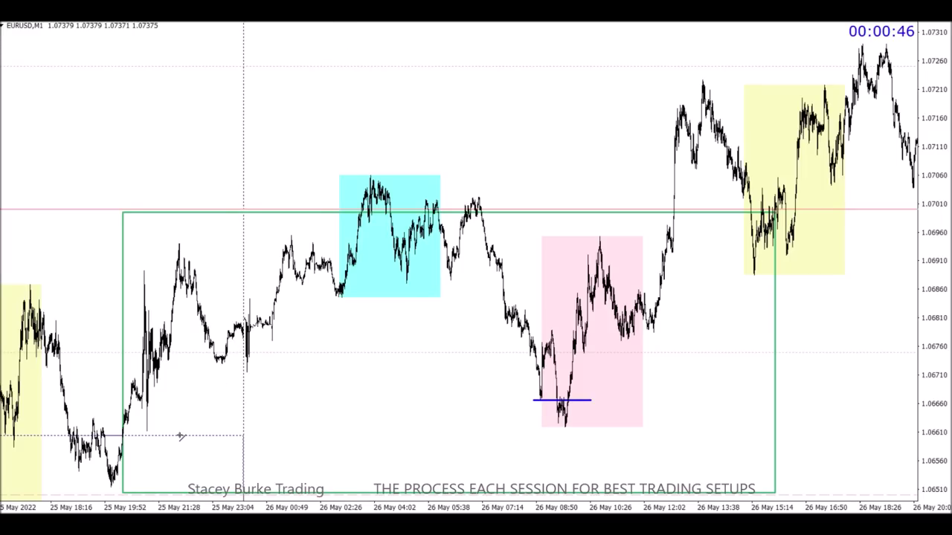
left_click_drag(180, 437, 606, 437)
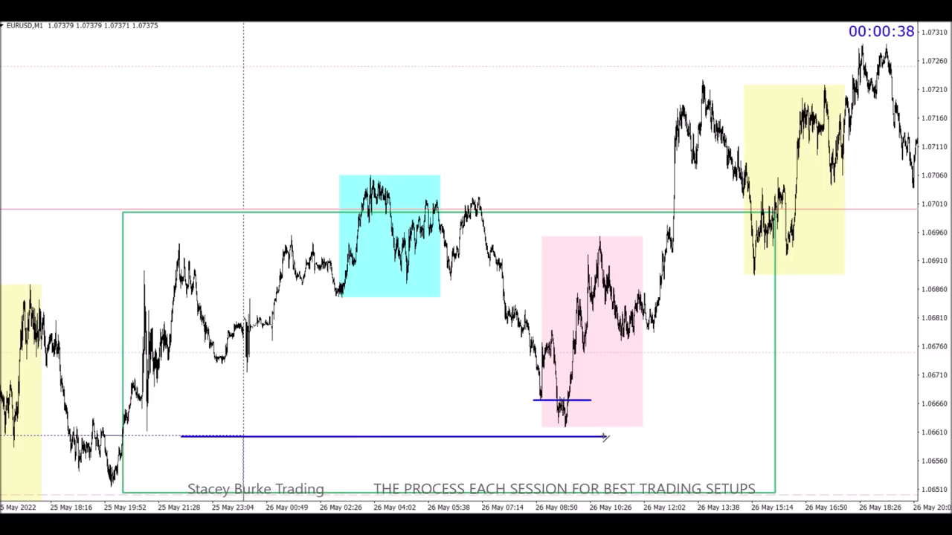
scroll(595, 437, "left", 5)
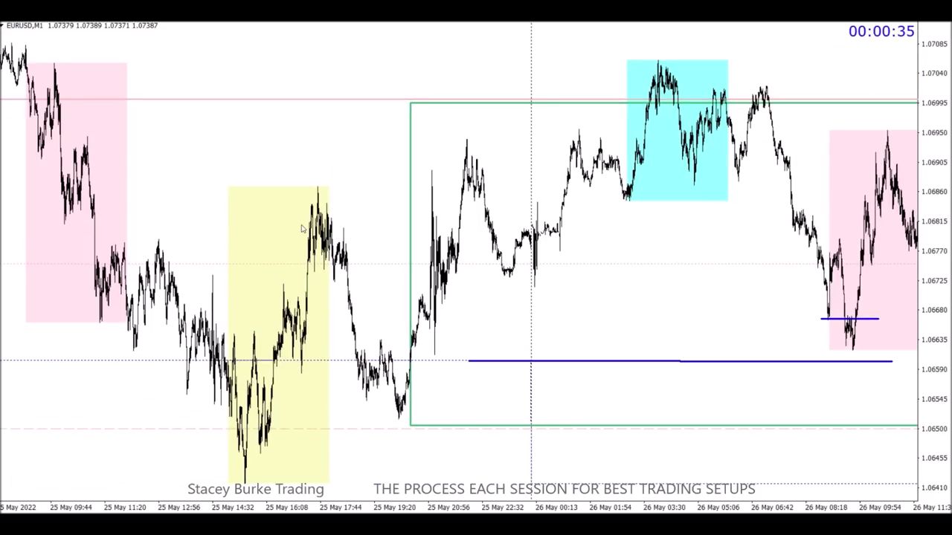
Draw a small green rectangle just below the long blue key-level line on EURUSD.
left_click(1, 21)
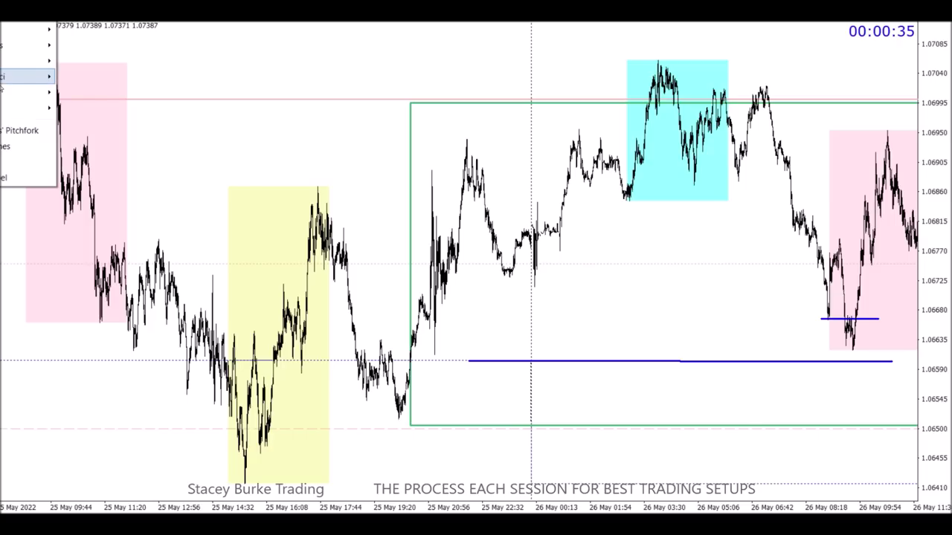
mouse_move(22, 92)
left_click(86, 92)
left_click_drag(191, 363, 330, 379)
left_click_drag(392, 404, 532, 462)
scroll(532, 469, "down", 10)
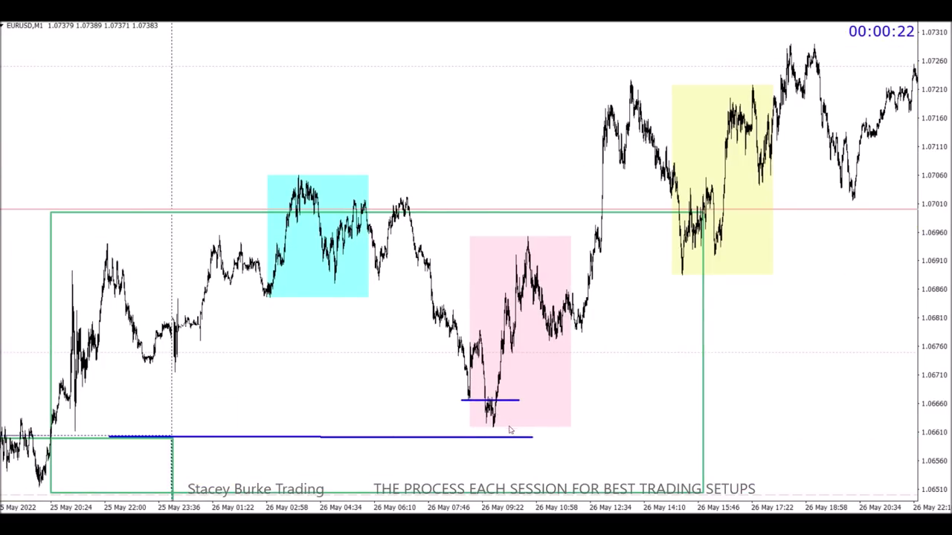
Select and deselect the long blue key-level line, then scroll the chart forward.
double_click(532, 438)
double_click(532, 438)
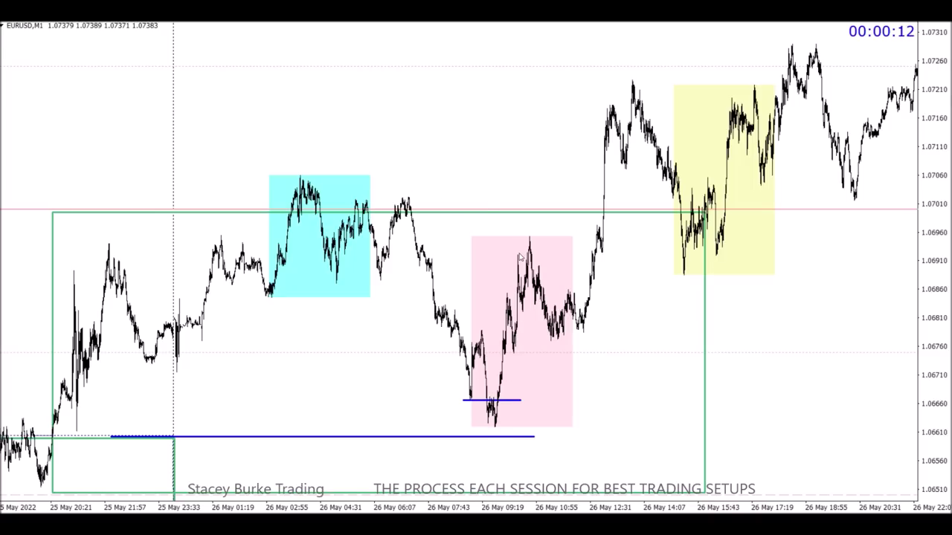
scroll(520, 257, "down", 3)
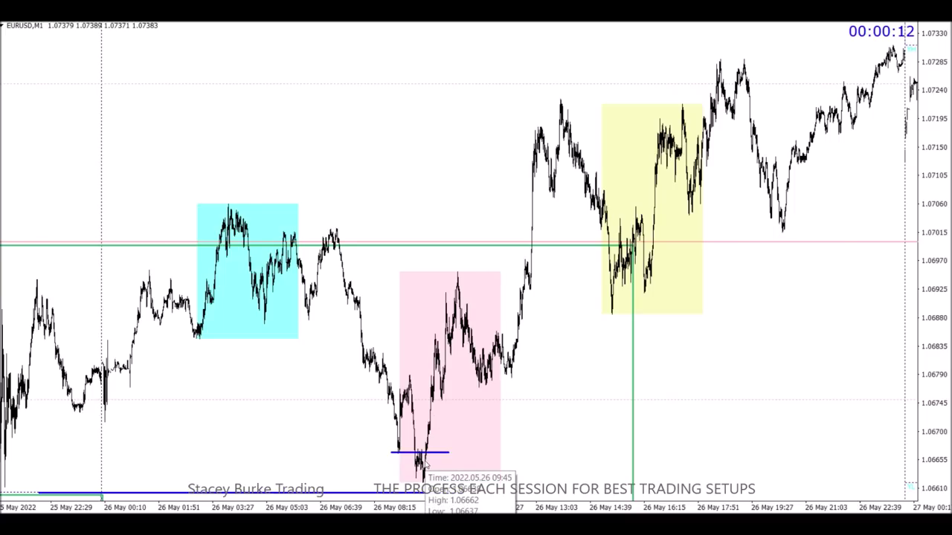
scroll(425, 465, "down", 1)
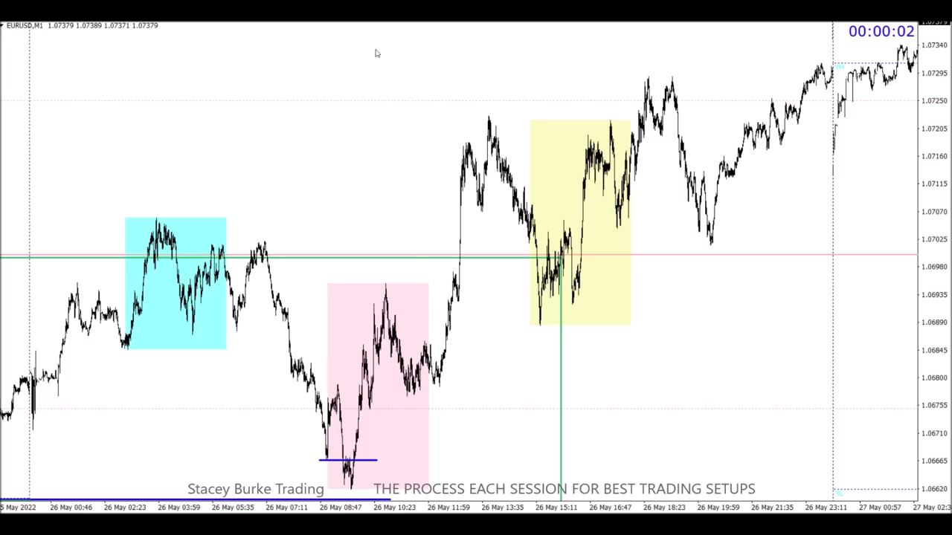
Draw blue levels at the peak after the pink session and rightward from the earlier peak.
left_click_drag(454, 143, 507, 143)
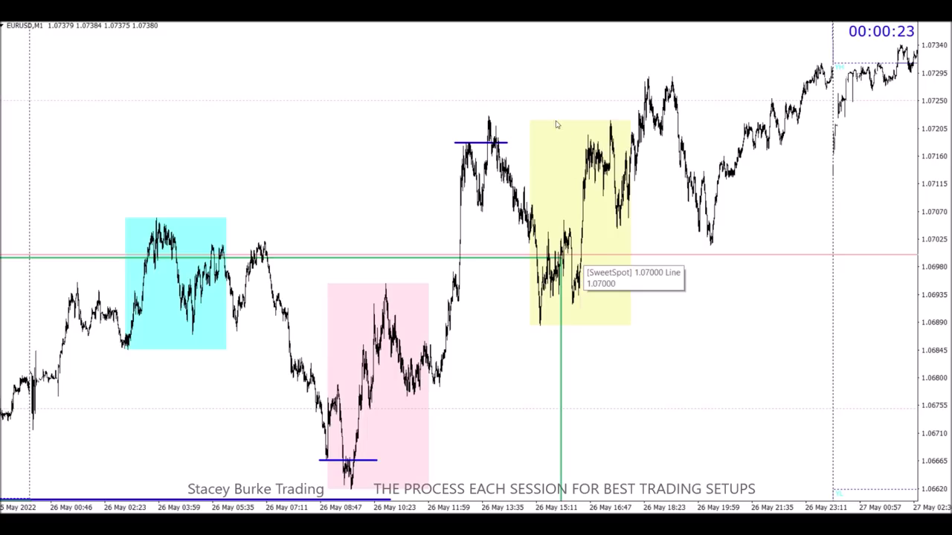
left_click_drag(480, 114, 696, 114)
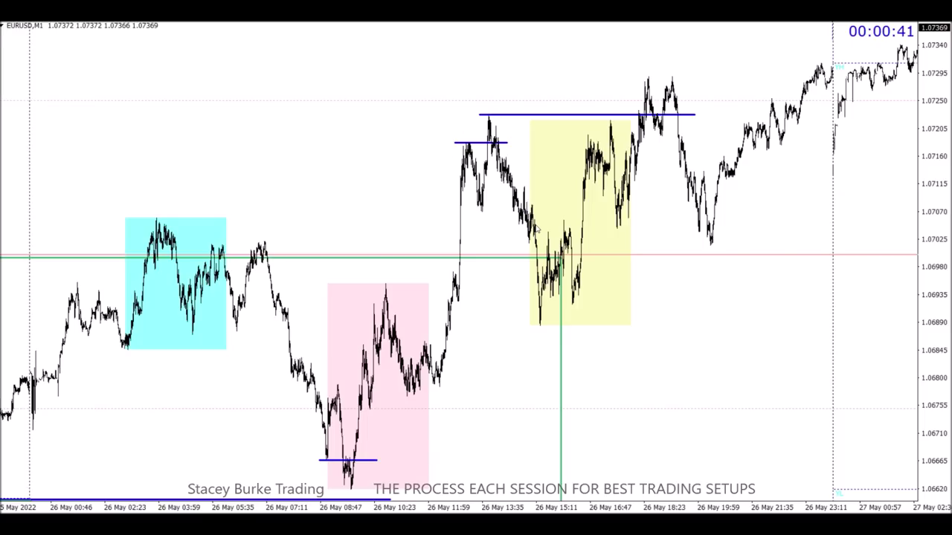
scroll(328, 311, "up", 3)
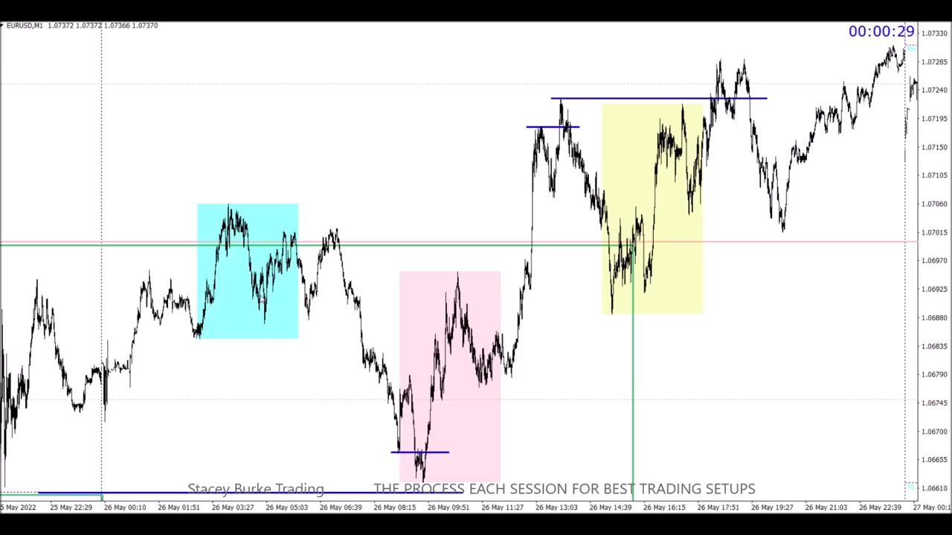
scroll(291, 268, "down", 2)
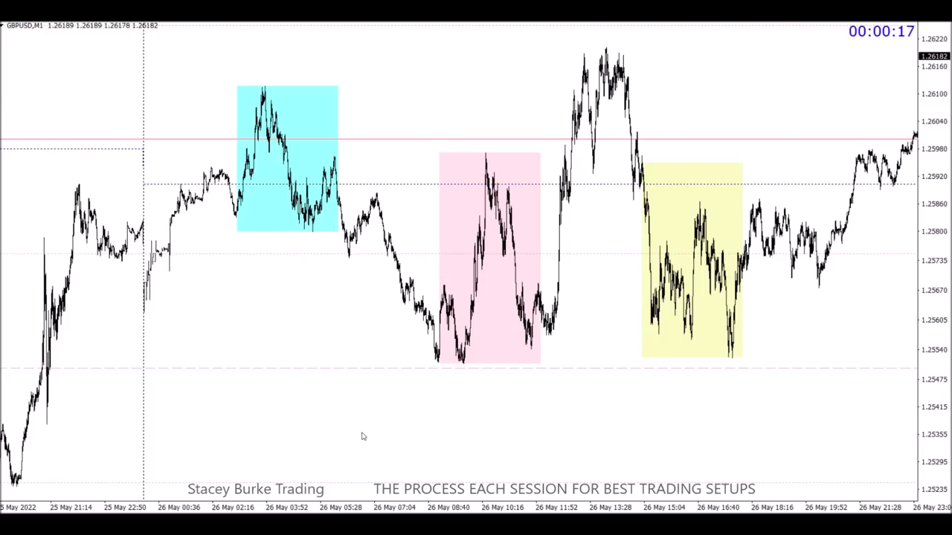
scroll(362, 436, "up", 2)
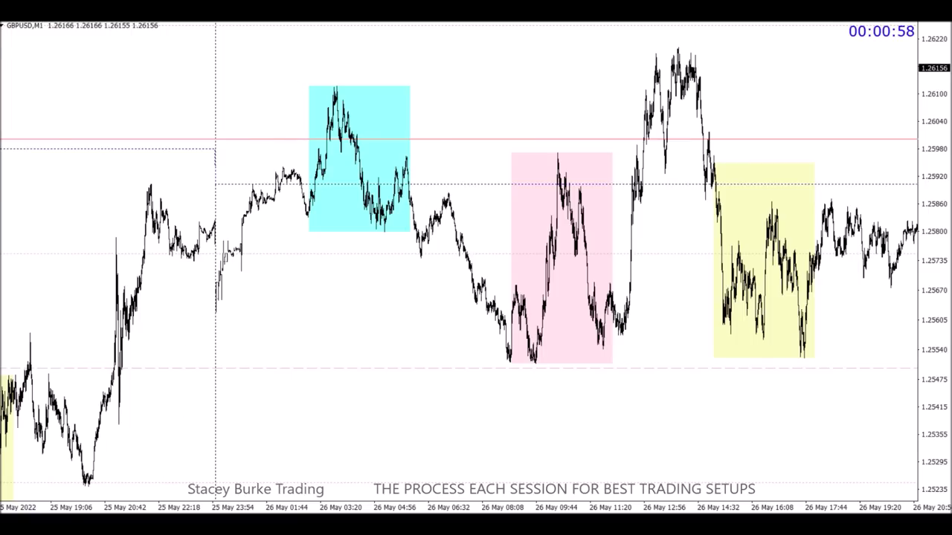
Box the GBPUSD range from 25 May evening to 26 May midday and add a green level near 1.2575.
key("alt+i")
mouse_move(30, 91)
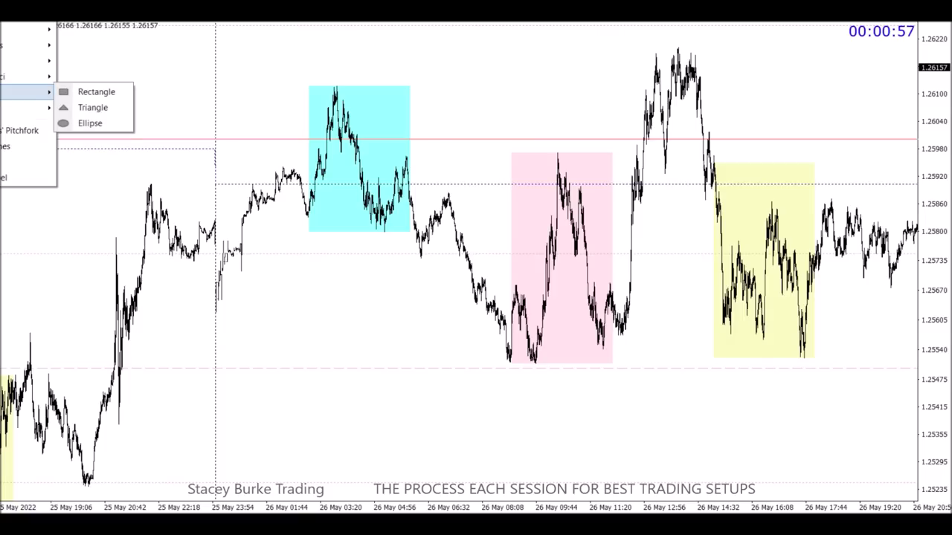
left_click(75, 90)
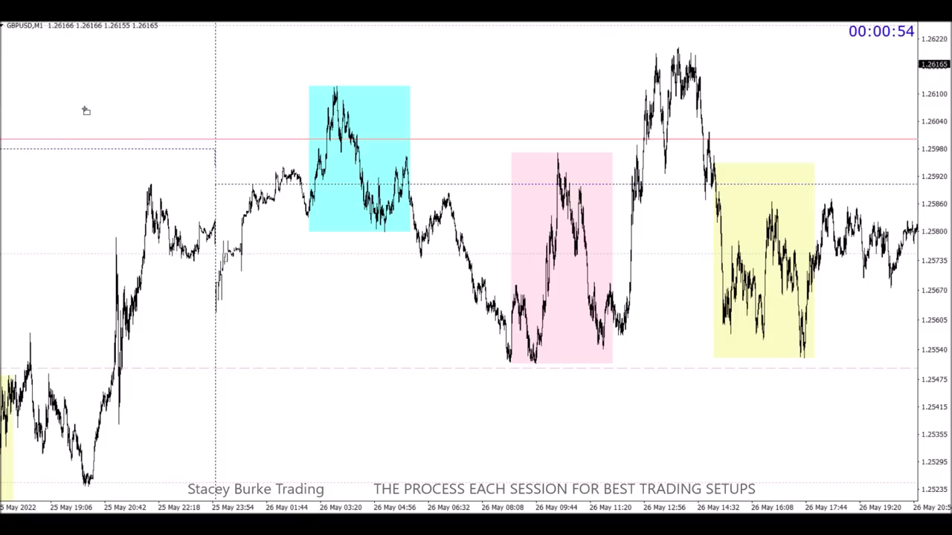
mouse_move(117, 138)
left_mouse_down()
mouse_move(514, 310)
mouse_move(690, 368)
left_mouse_up()
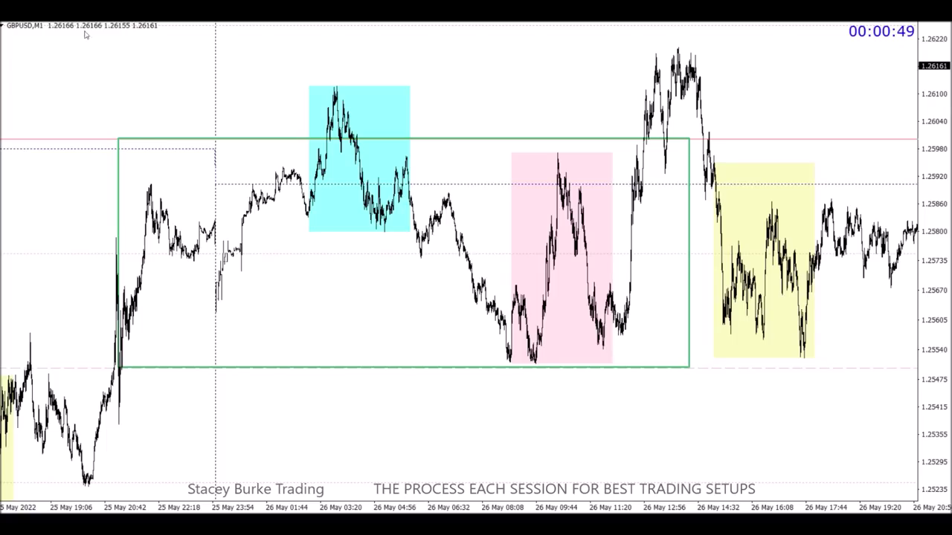
left_click(291, 255)
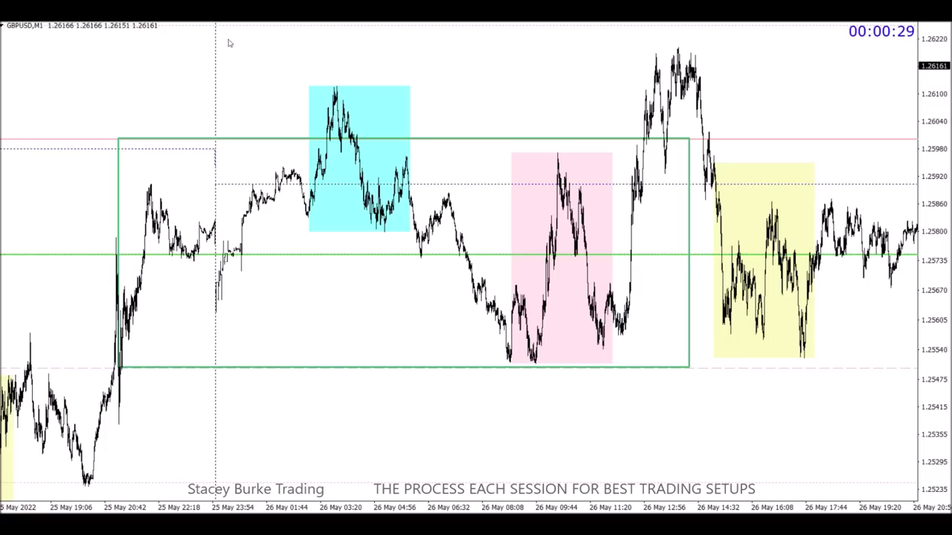
key("alt+i")
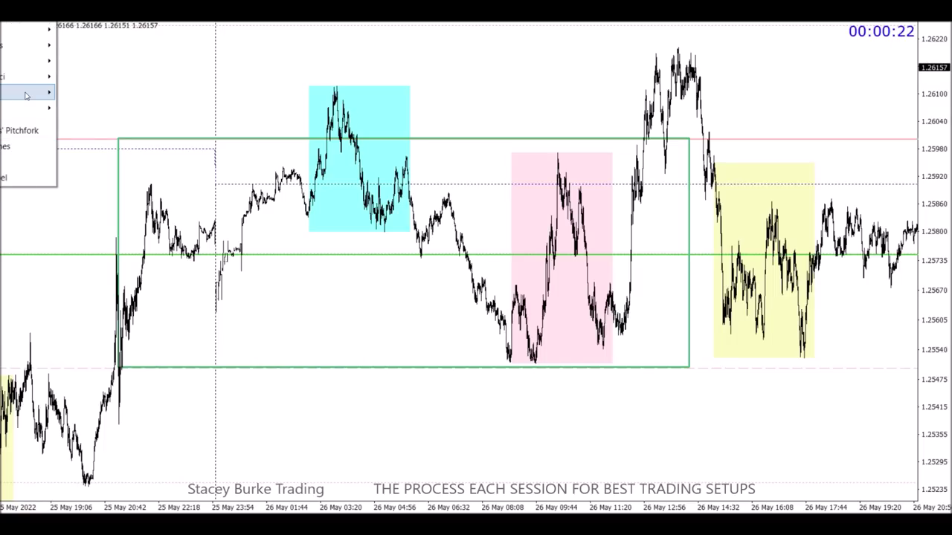
Draw a green rectangle over the top of the cyan session box on GBPUSD.
mouse_move(30, 95)
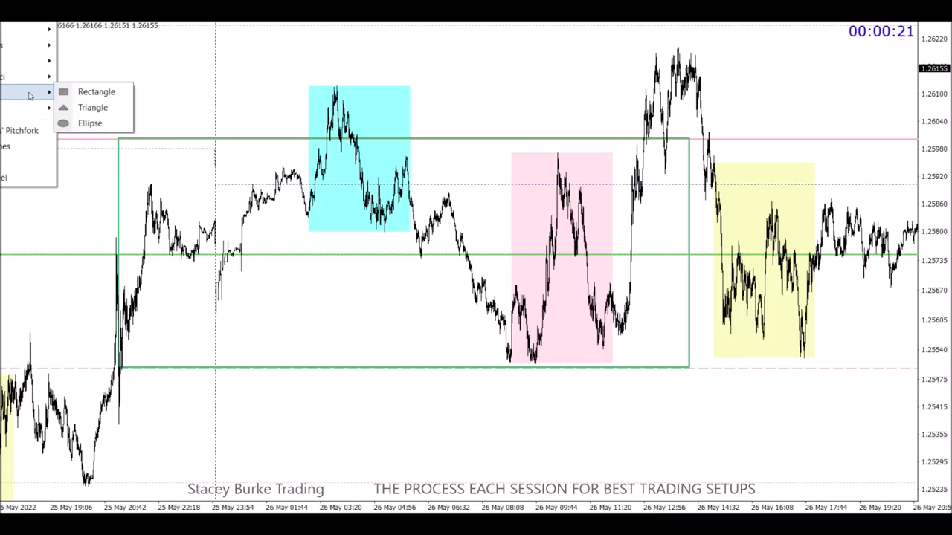
left_click(125, 96)
left_click_drag(301, 85, 335, 95)
left_click_drag(414, 142, 380, 138)
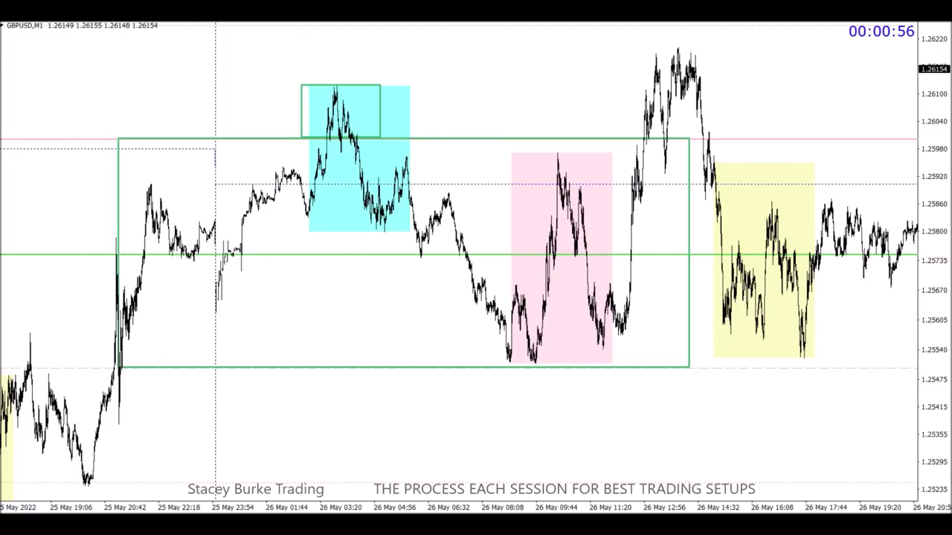
Draw a green rectangle below the 1.2575 green level.
key("alt+i")
mouse_move(37, 92)
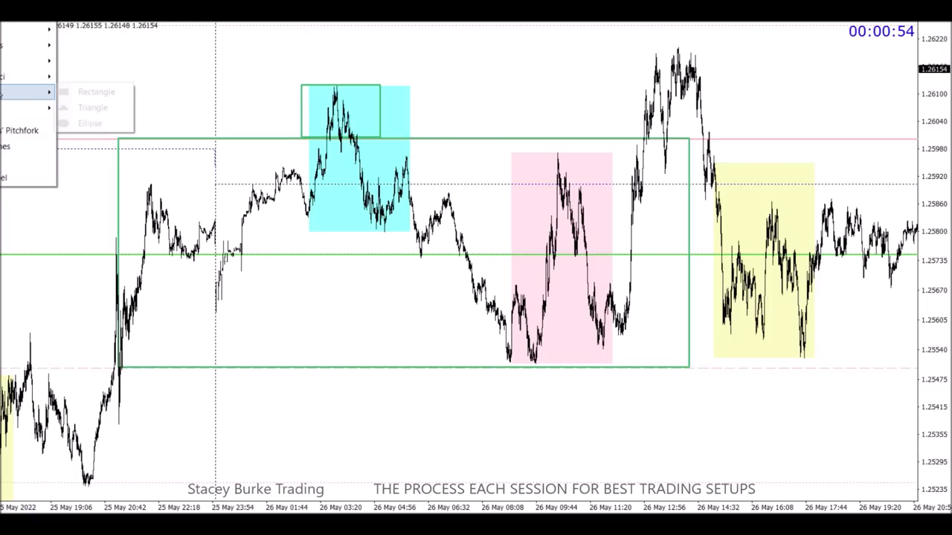
left_click(84, 95)
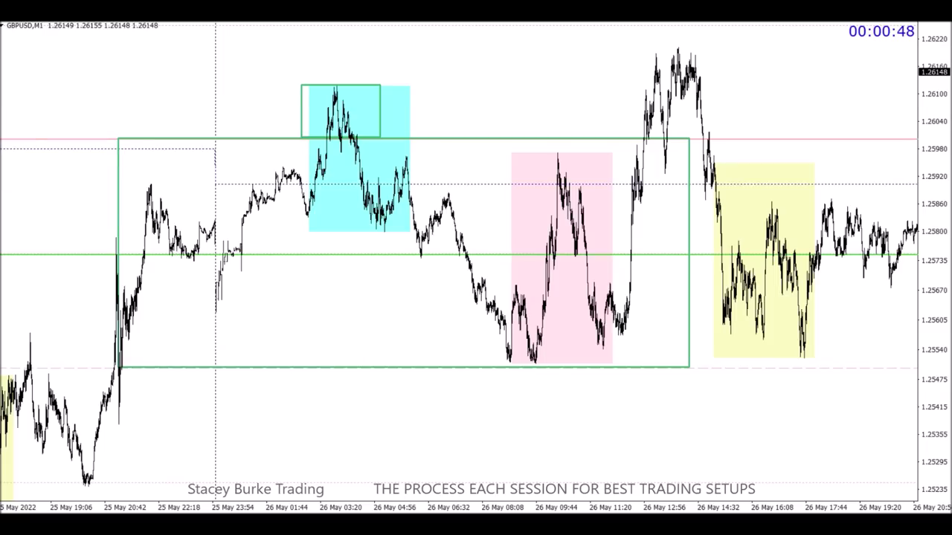
left_click(7, 15)
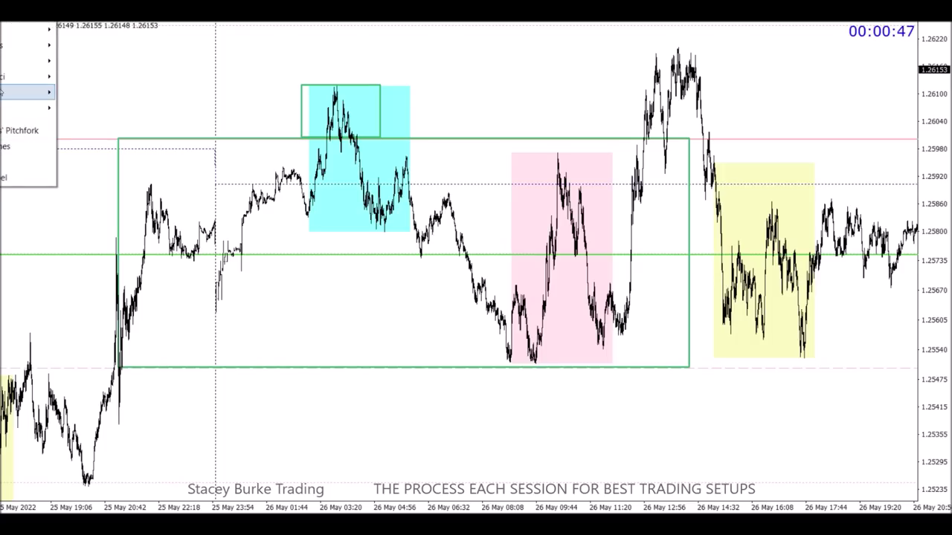
mouse_move(9, 91)
left_click(77, 94)
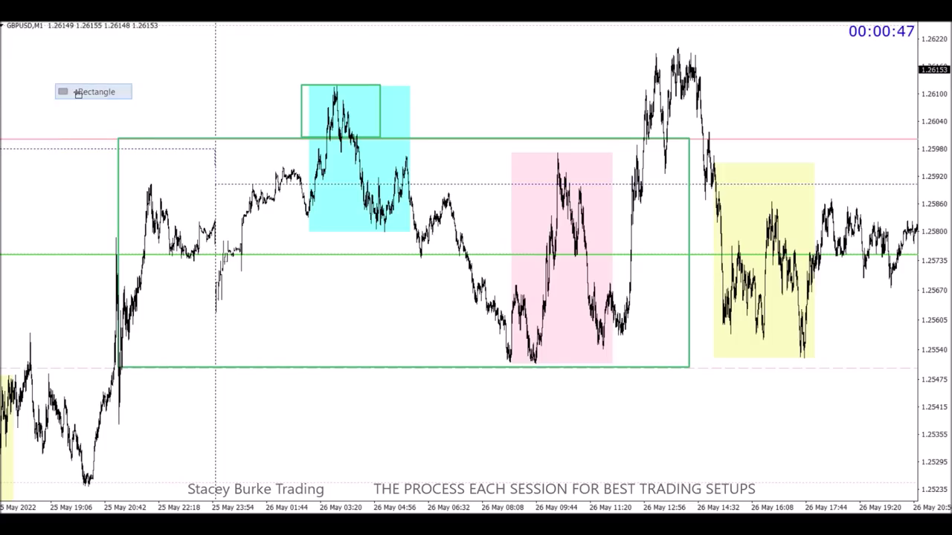
left_click_drag(147, 258, 469, 365)
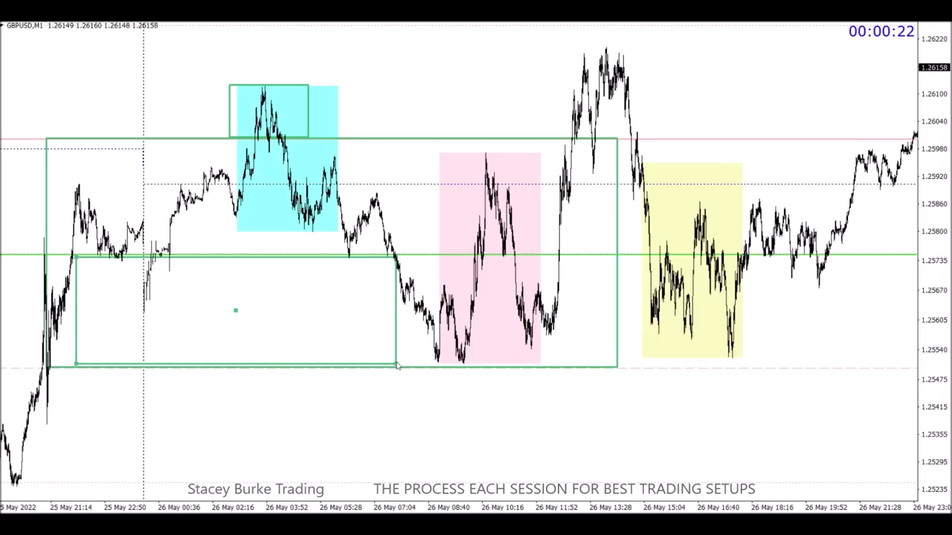
Delete the smaller green box below the 1.2575 level.
key("Delete")
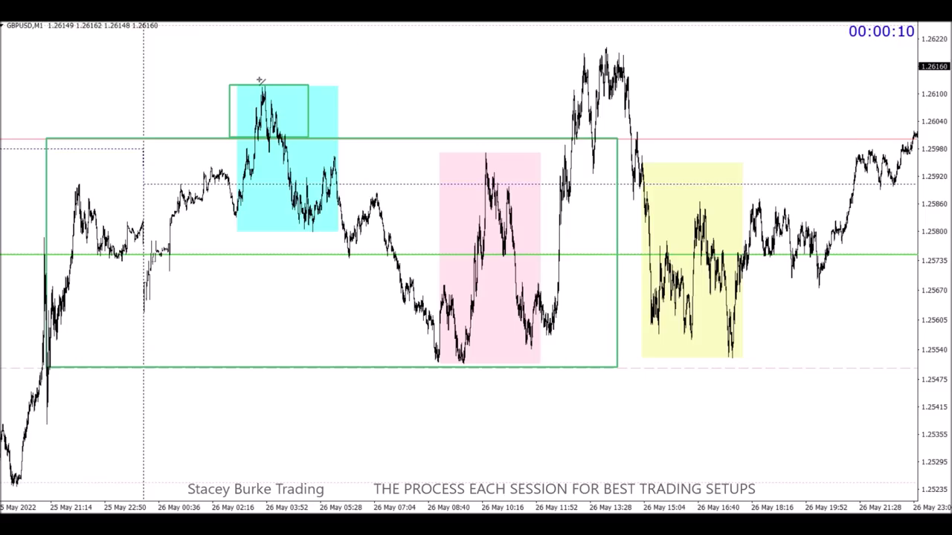
Draw blue levels near 1.2612, 1.2587 and 1.2558, the last running into the yellow session.
left_click_drag(259, 83, 647, 84)
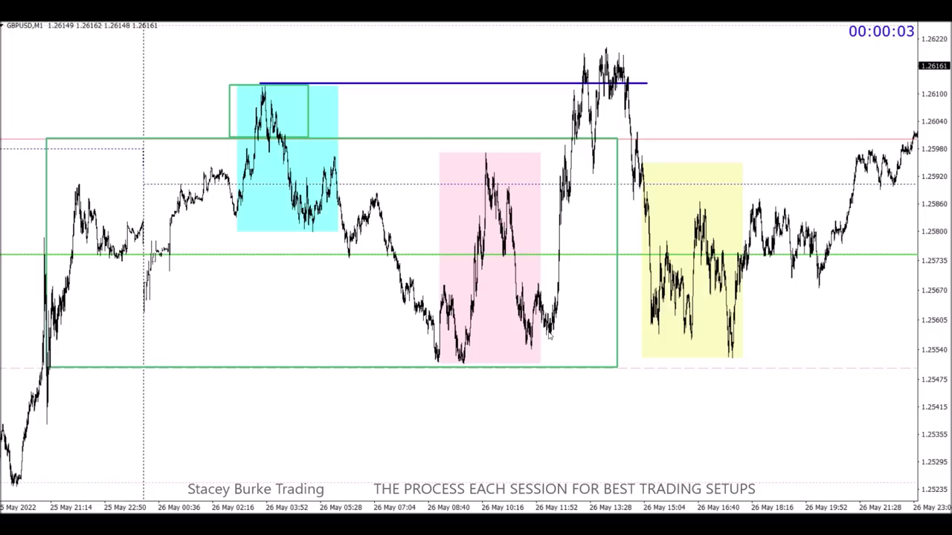
mouse_move(551, 336)
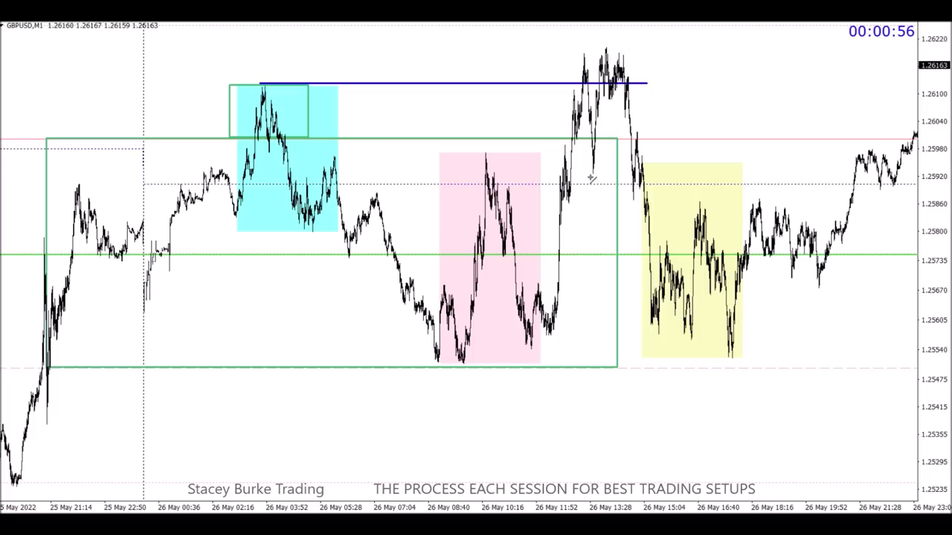
left_click_drag(567, 201, 654, 201)
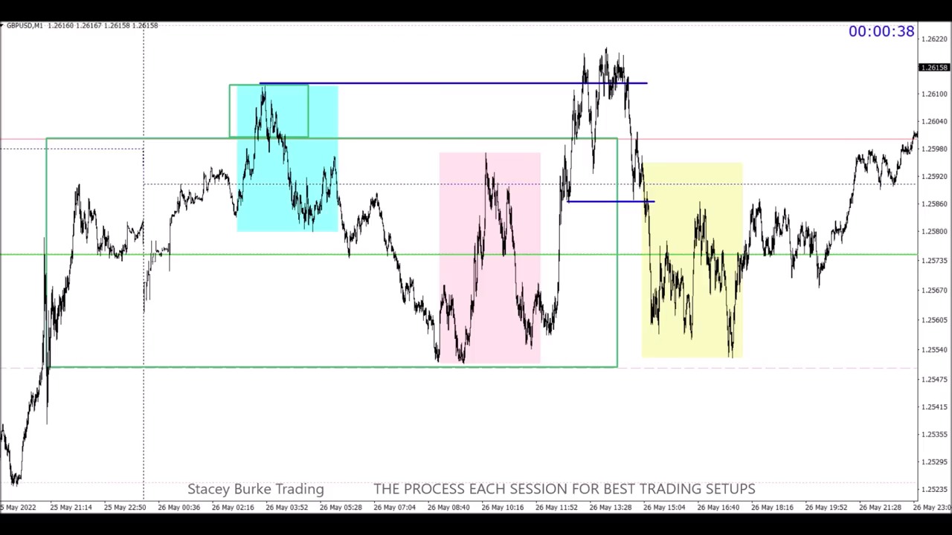
left_click_drag(541, 335, 710, 334)
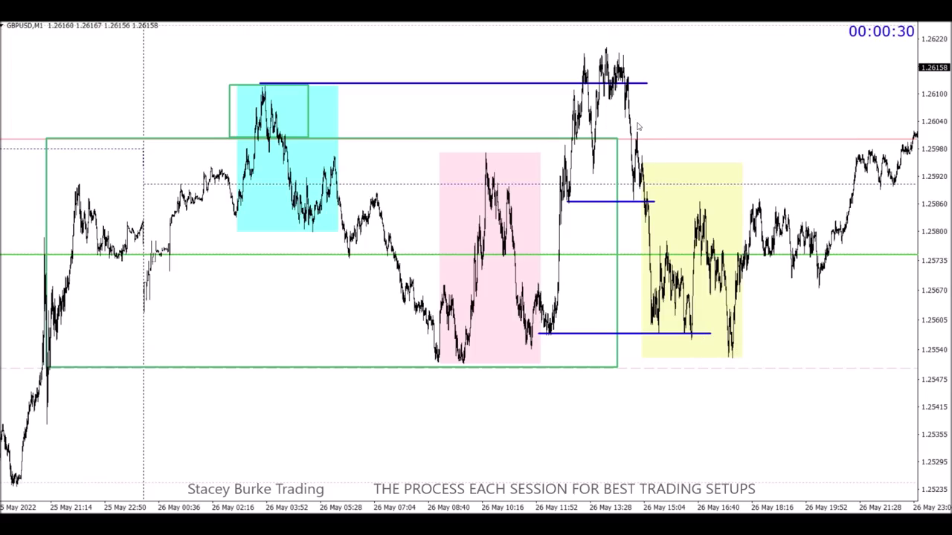
Zoom in to review the GBPUSD levels, then scroll to the latest bars with 27 May's cyan box.
key("plus")
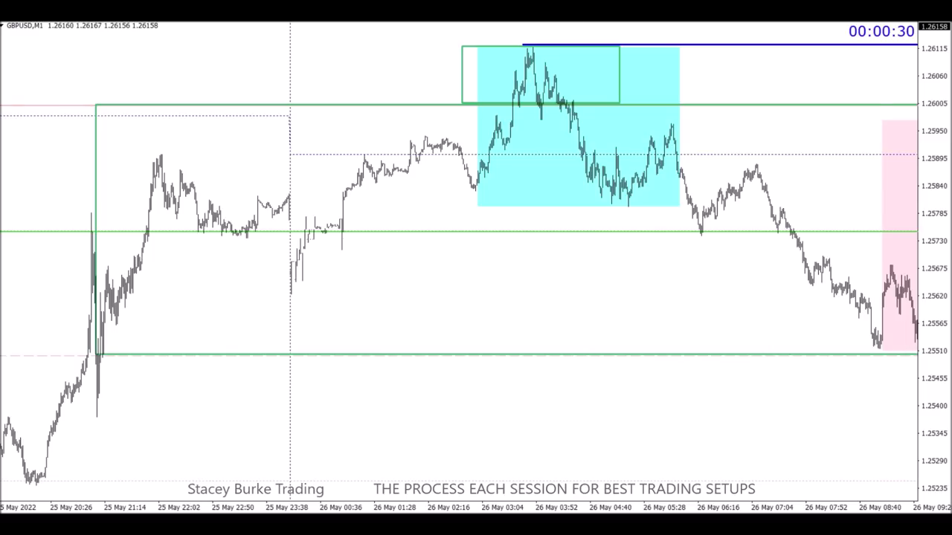
key("plus")
scroll(572, 123, "down", 5)
key("plus")
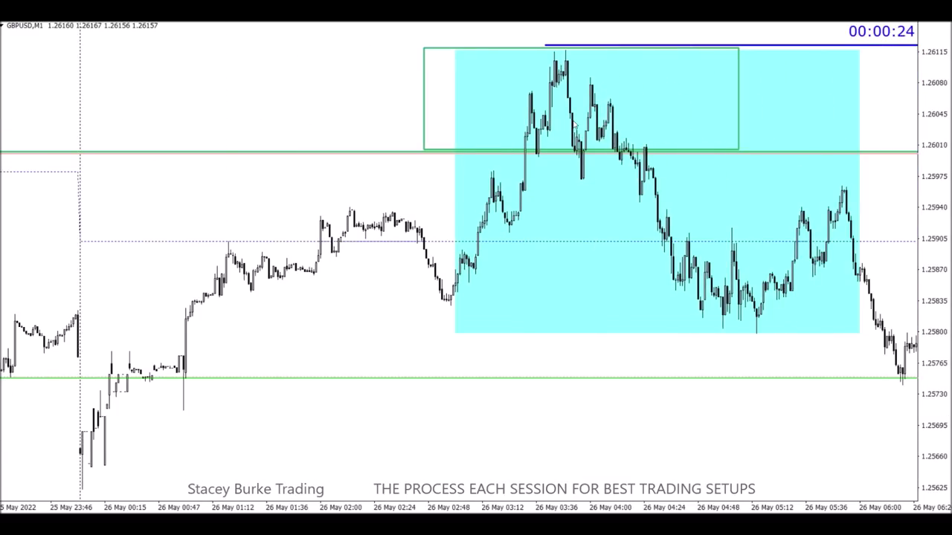
scroll(561, 129, "down", 15)
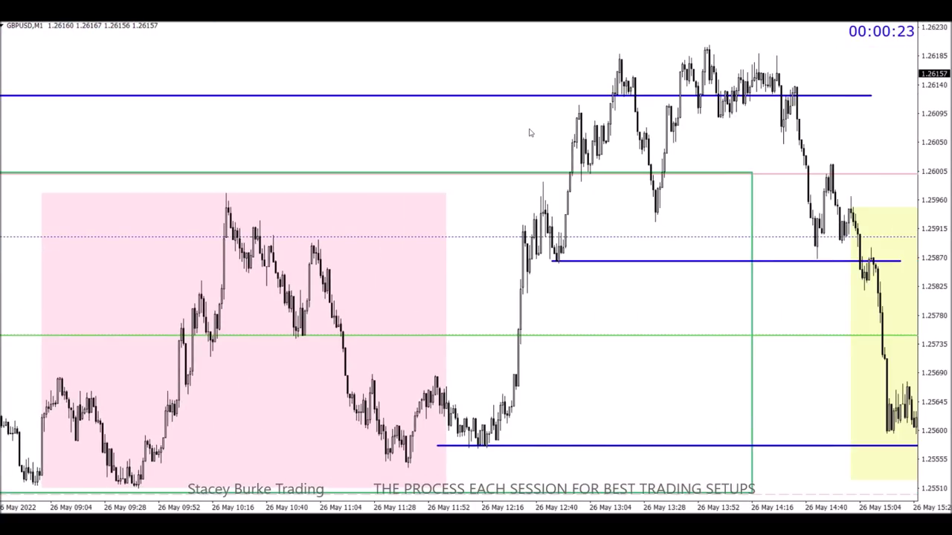
scroll(521, 134, "down", 6)
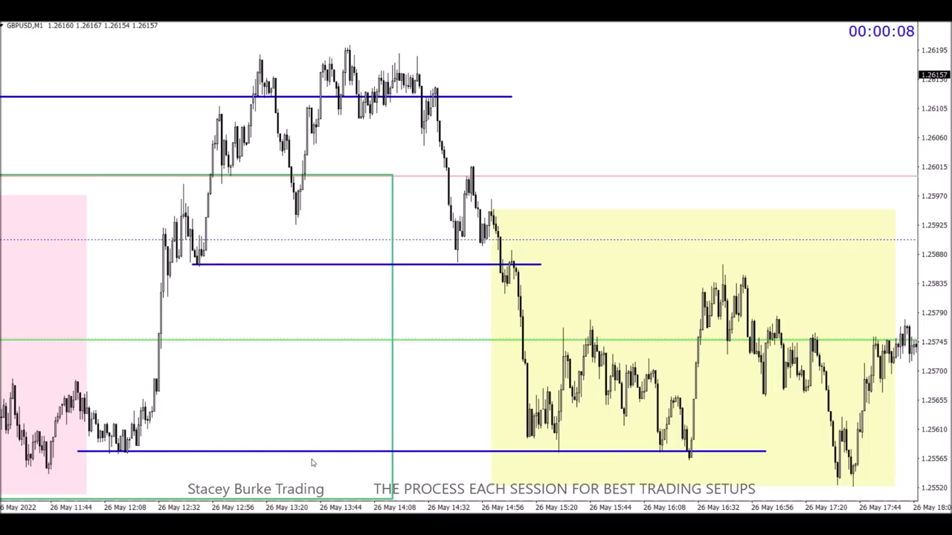
scroll(500, 77, "up", 10)
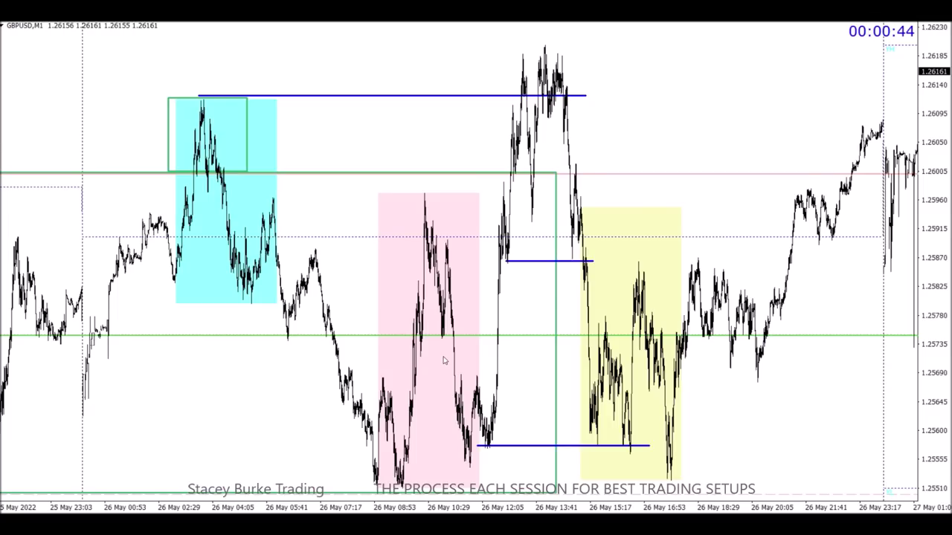
scroll(443, 360, "right", 10)
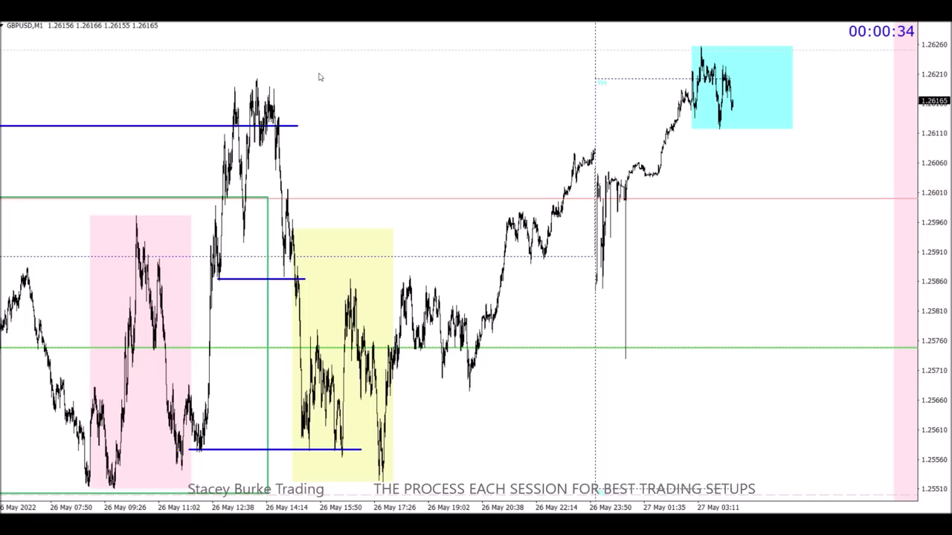
Add a green horizontal level near 1.2621 on GBPUSD.
left_click(23, 22)
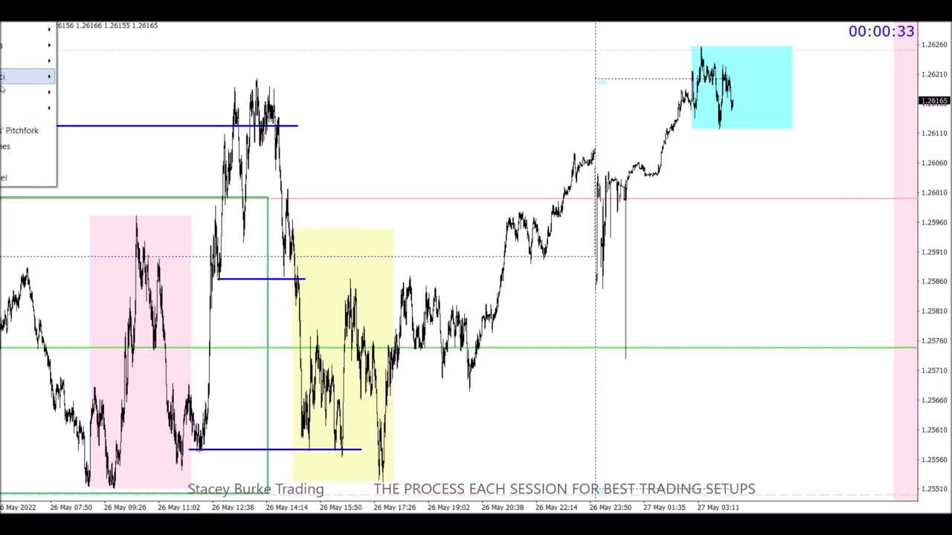
mouse_move(26, 91)
left_click(82, 92)
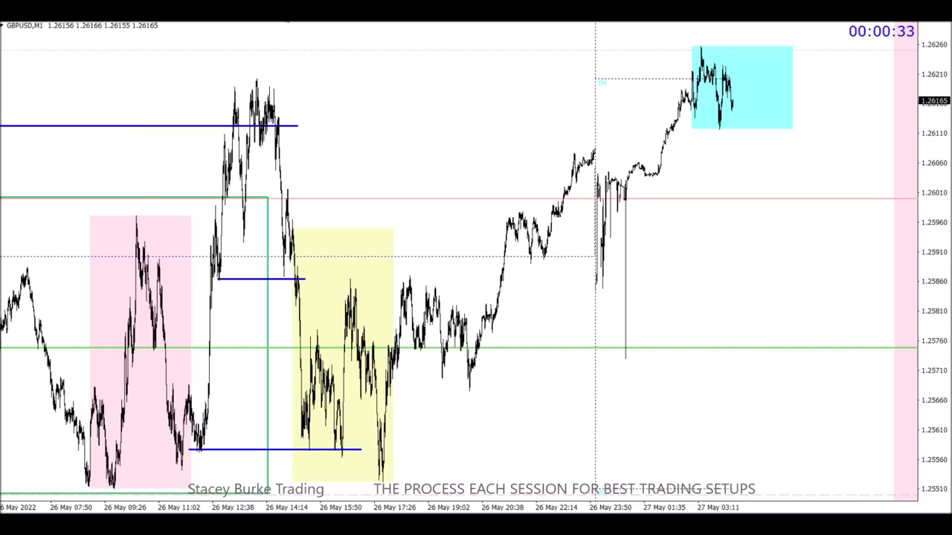
left_click(266, 78)
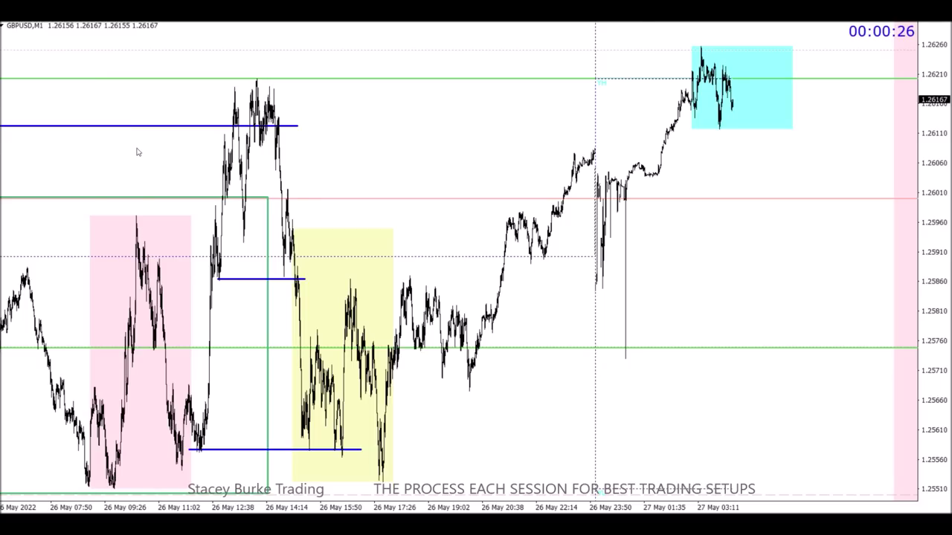
Draw a green box around GBPUSD's late rally into 27 May.
key("alt+i")
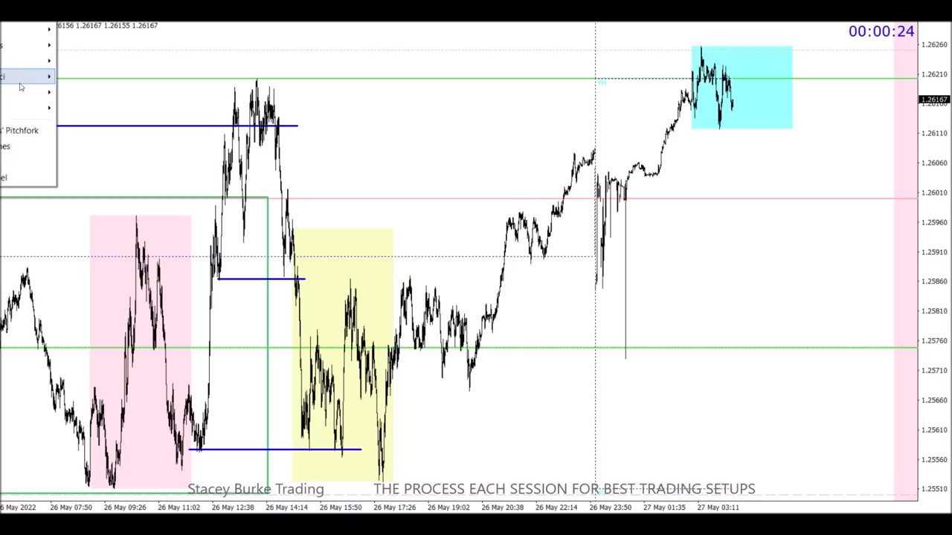
mouse_move(30, 92)
left_click(93, 92)
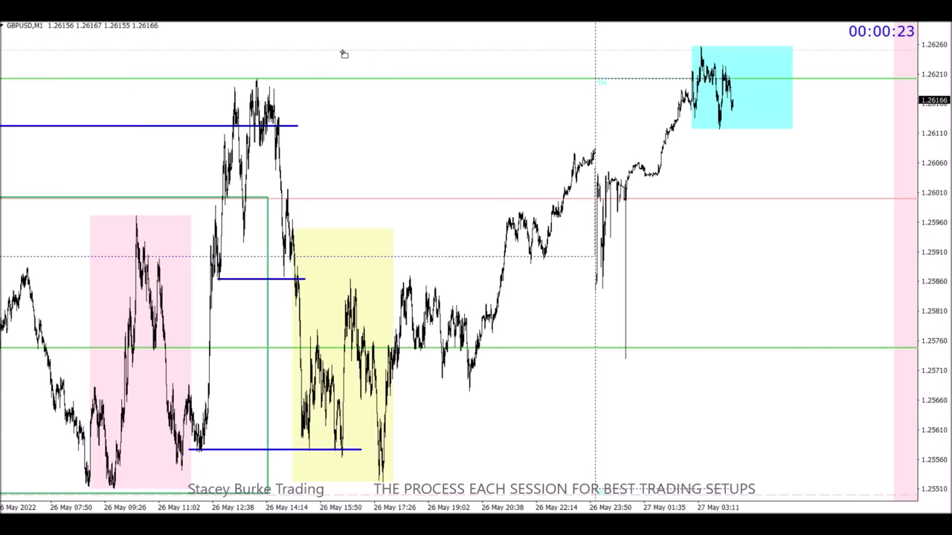
mouse_move(343, 50)
left_mouse_down()
mouse_move(724, 290)
mouse_move(836, 350)
mouse_move(887, 350)
left_mouse_up()
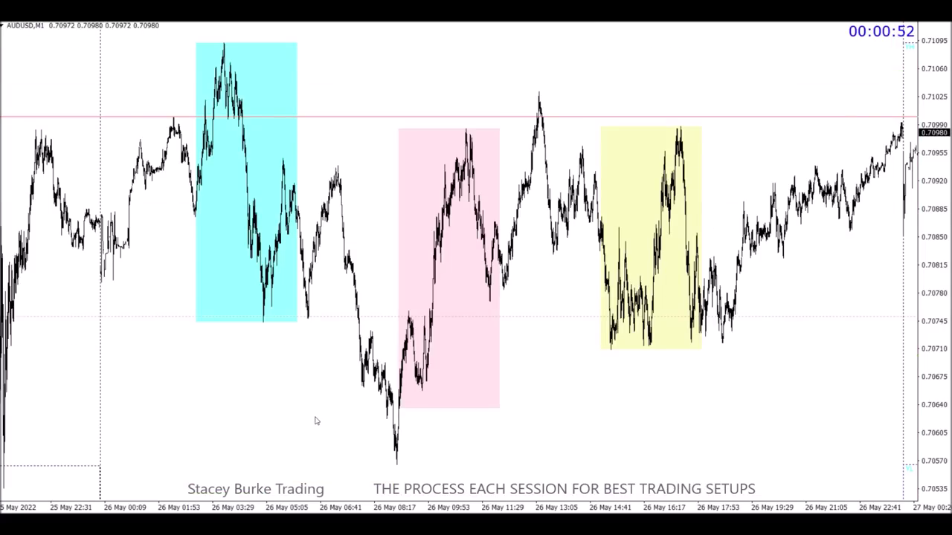
Draw a green box over AUDUSD's 25–26 May overnight range and a blue level near 0.7056 along its low.
scroll(315, 421, "up", 3)
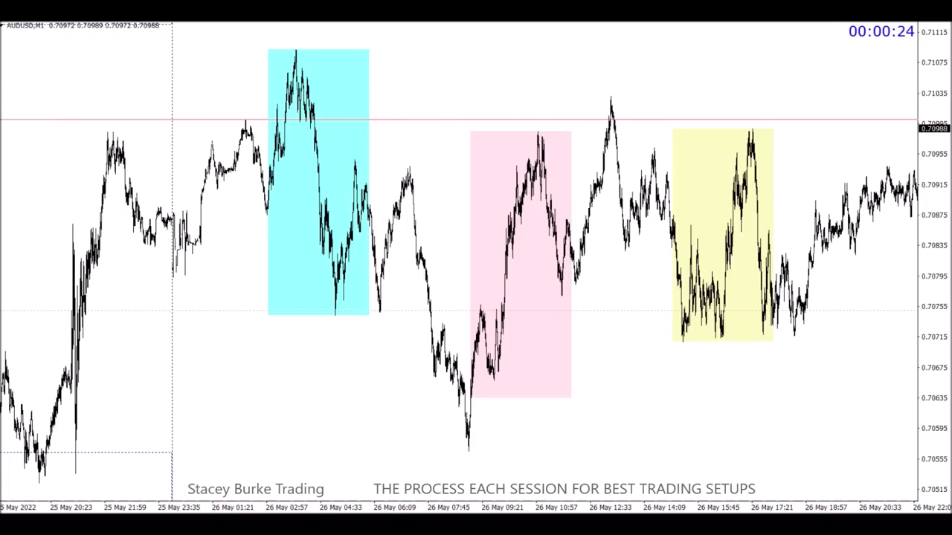
mouse_move(0, 30)
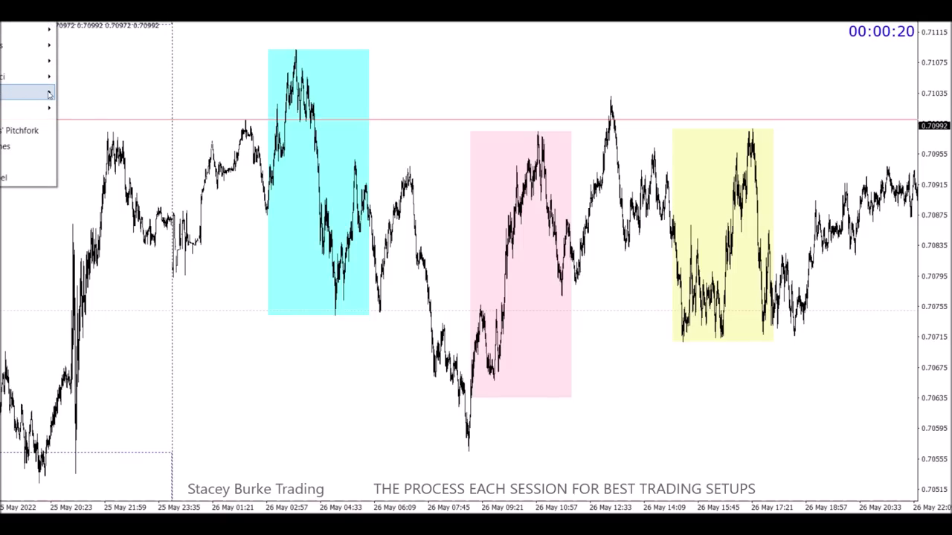
mouse_move(49, 94)
left_click(81, 93)
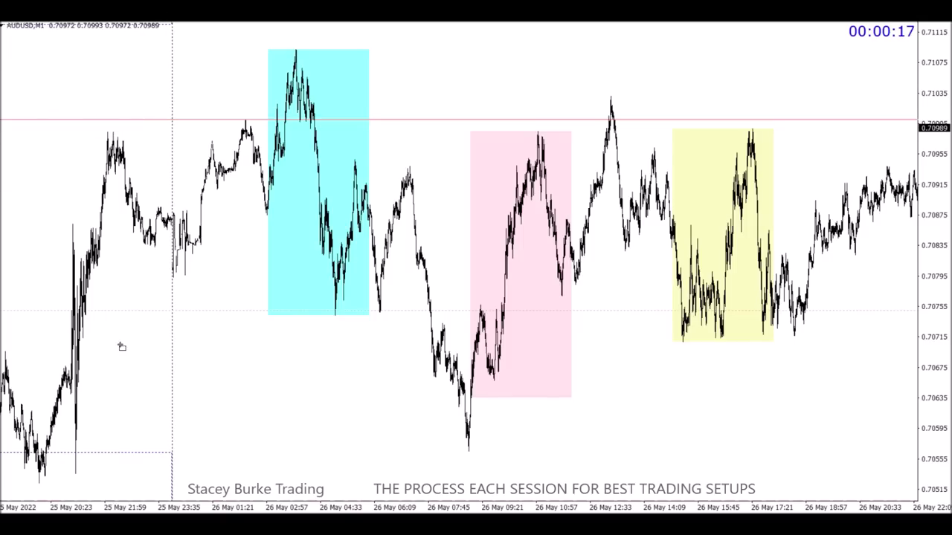
left_click_drag(104, 312, 363, 424)
left_click_drag(419, 441, 460, 451)
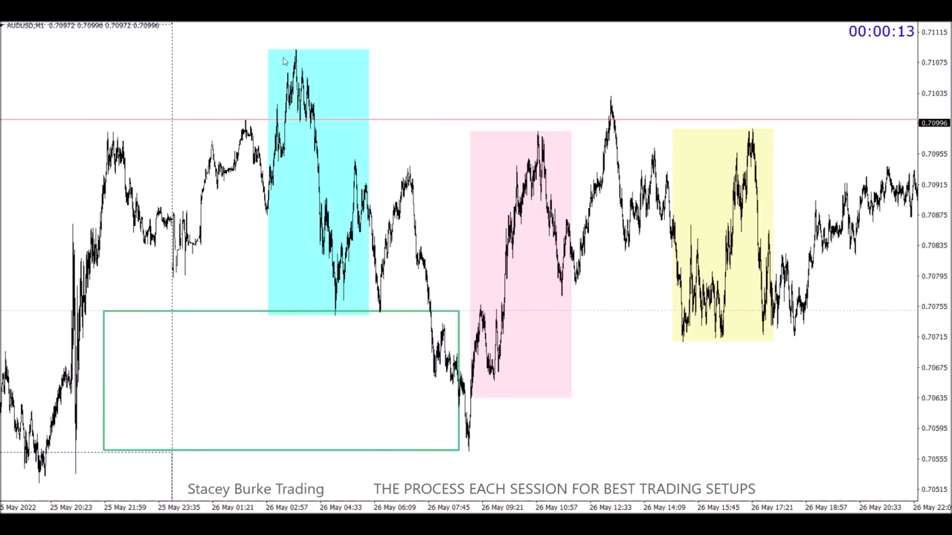
mouse_move(71, 453)
left_mouse_down()
mouse_move(395, 463)
mouse_move(476, 454)
left_mouse_up()
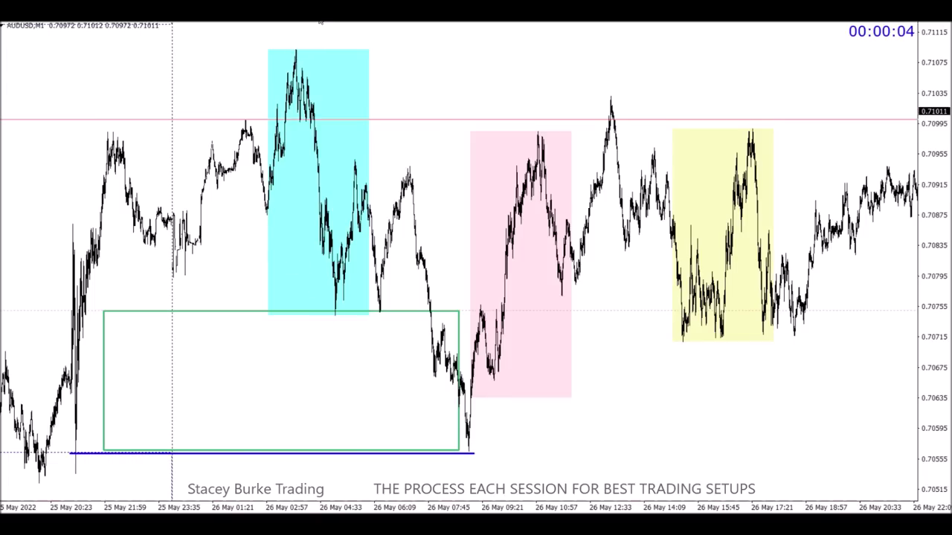
Draw two horizontal blue AUDUSD trendlines near 0.7098 and 0.7084, running into the cyan session box.
left_click_drag(104, 130, 220, 133)
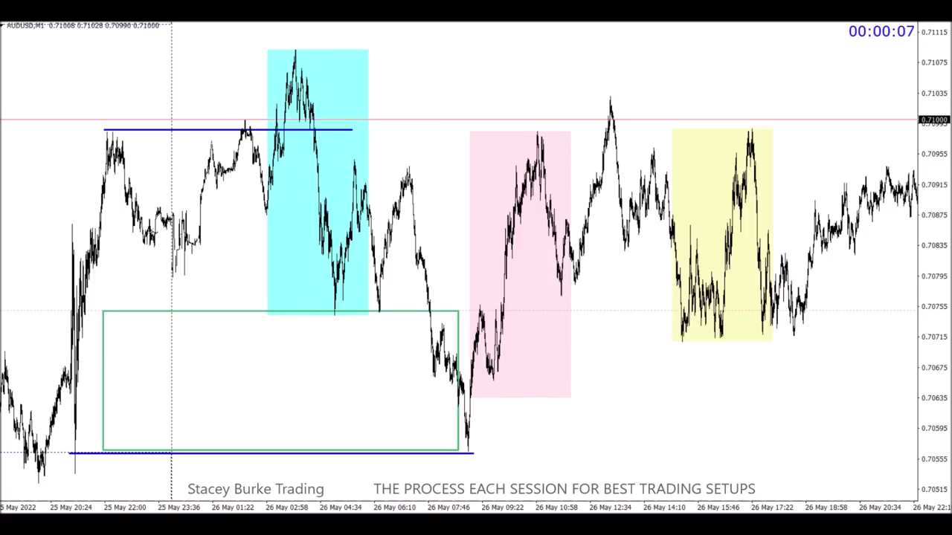
left_click_drag(139, 241, 331, 241)
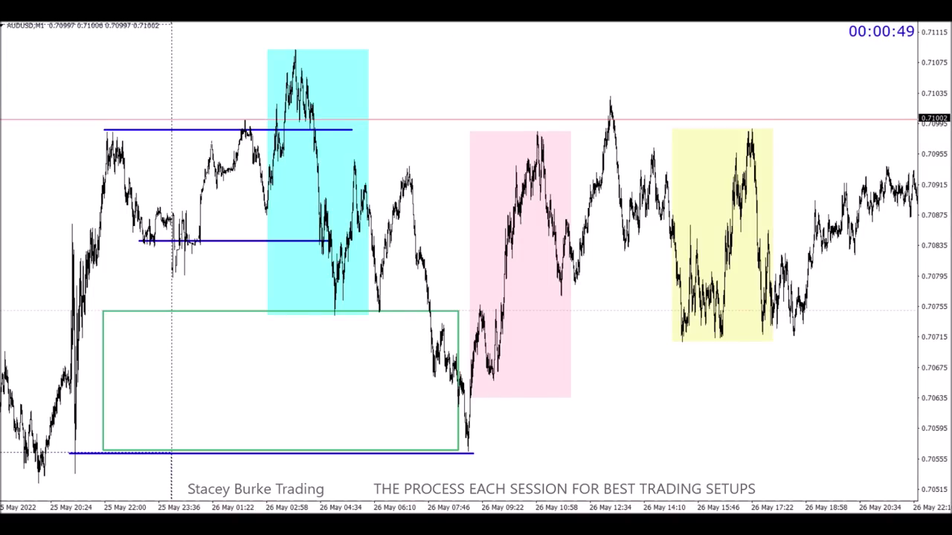
Draw blue AUDUSD levels near 0.7109, 0.7077 and 0.7057, plus one at the pink box's high, slightly extended.
scroll(223, 40, "down", 3)
left_click_drag(269, 42, 880, 42)
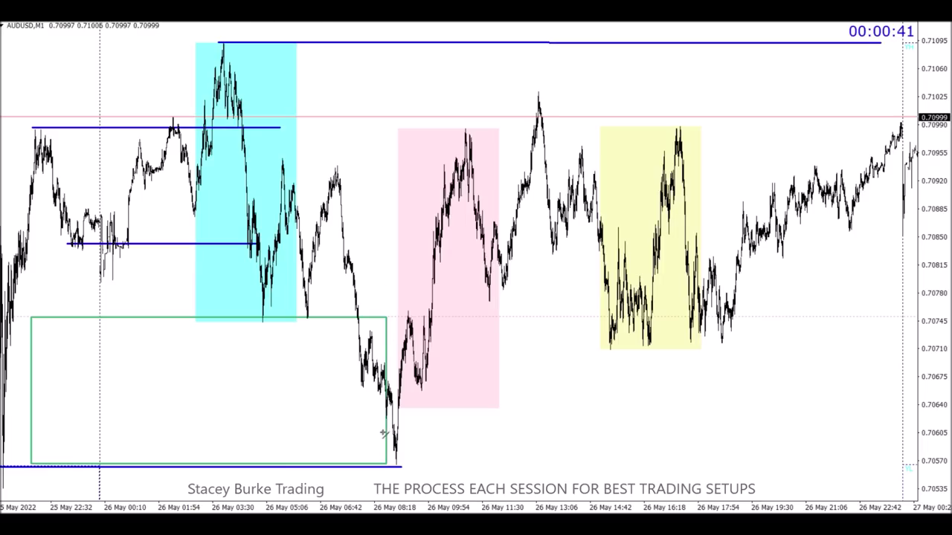
left_click_drag(395, 461, 848, 462)
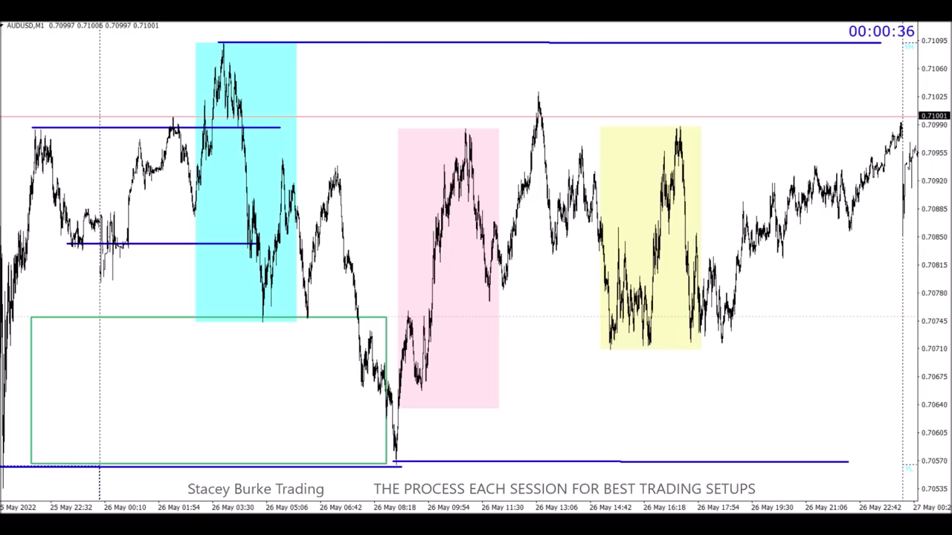
left_click_drag(488, 299, 614, 299)
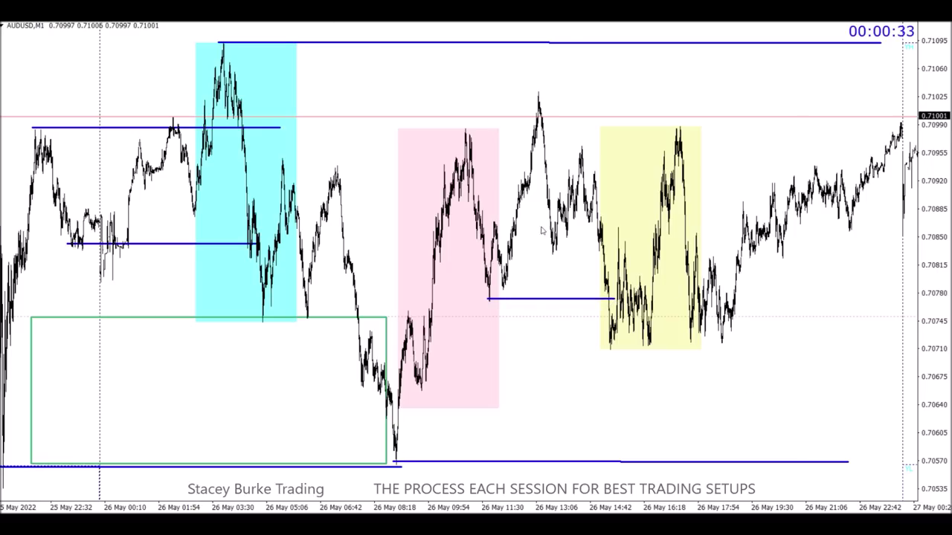
left_click_drag(457, 128, 564, 128)
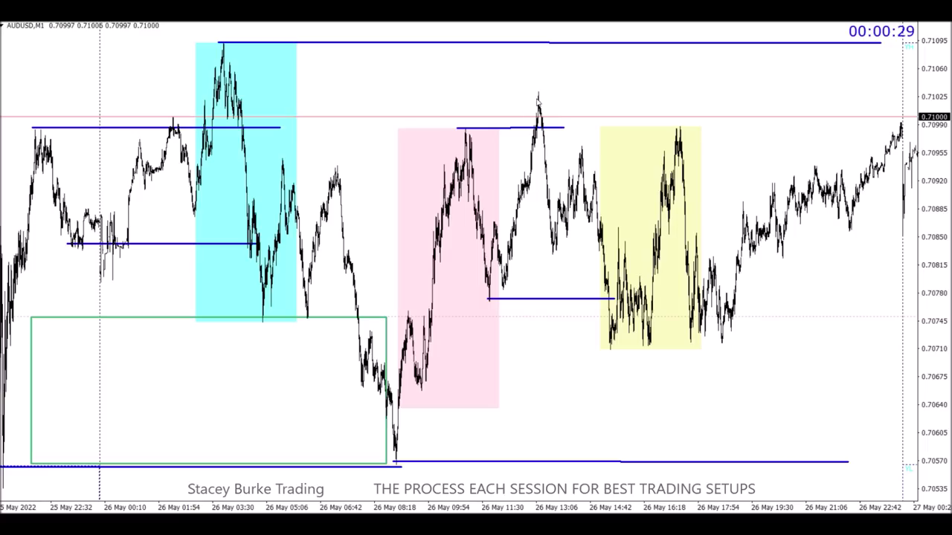
double_click(563, 129)
left_click_drag(563, 131, 565, 130)
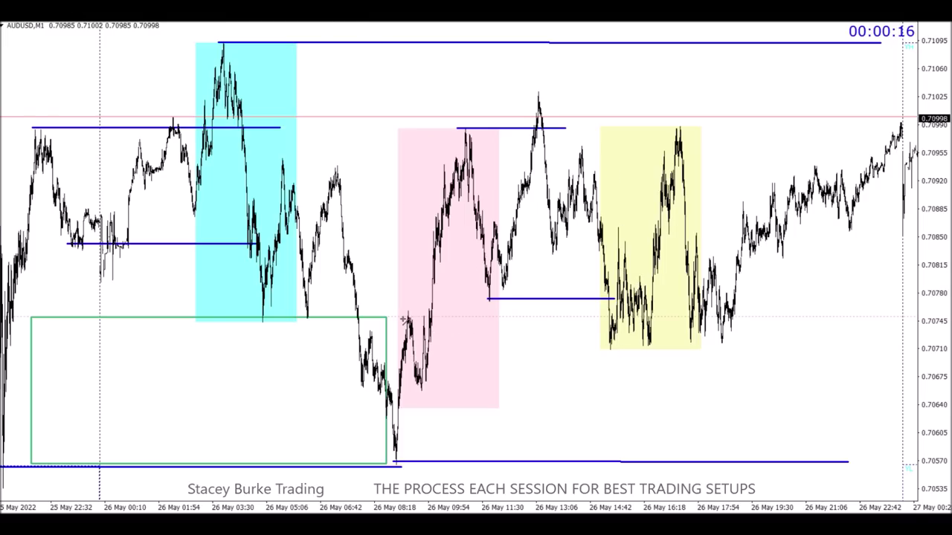
Draw a level blue key line across AUDUSD's yellow session box, extending it to the right.
left_click(621, 322)
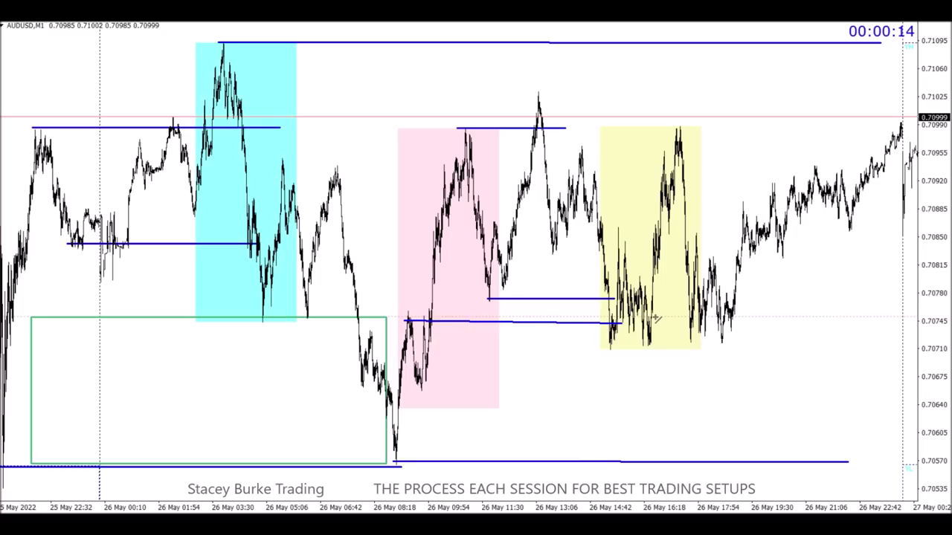
left_click_drag(656, 319, 673, 320)
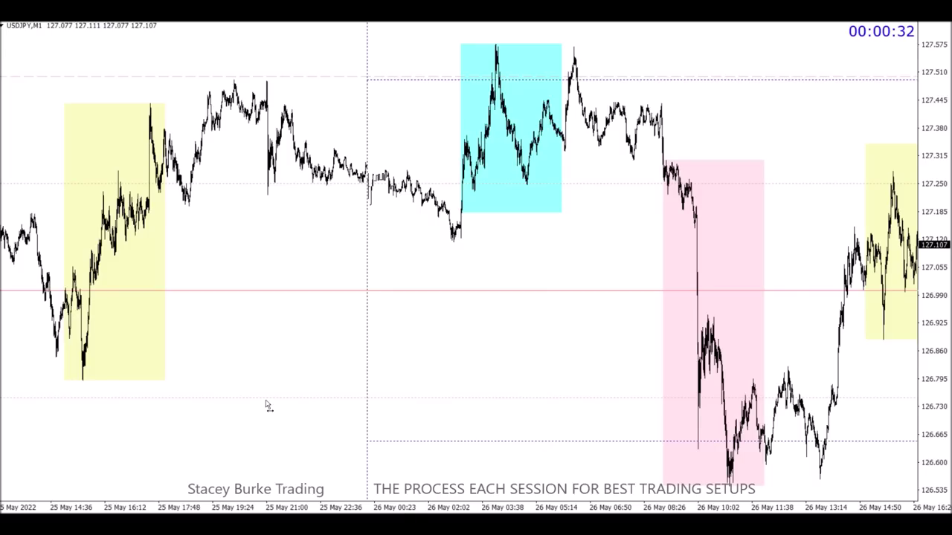
Draw blue USDJPY levels near 126.79 from the yellow low into the pink box, and near 127.48.
left_click_drag(82, 380, 574, 379)
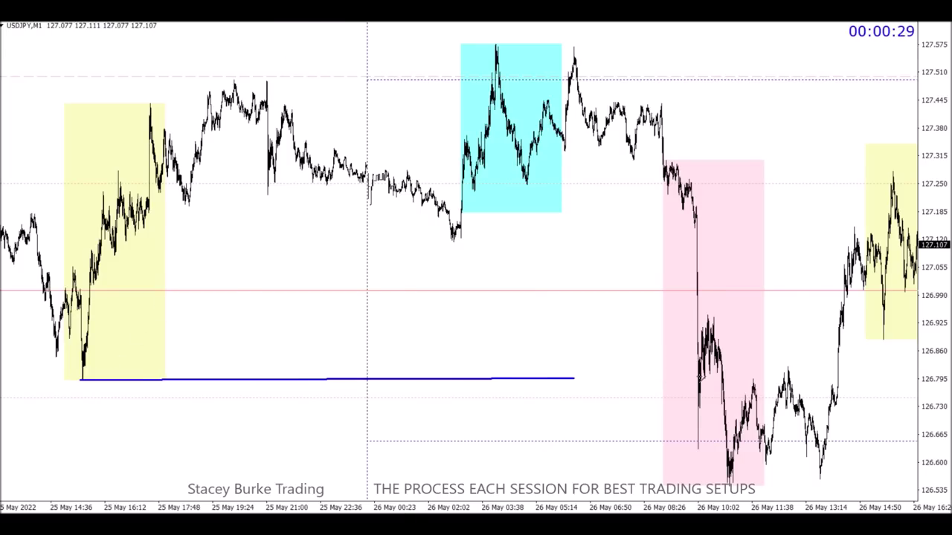
left_click_drag(722, 378, 723, 380)
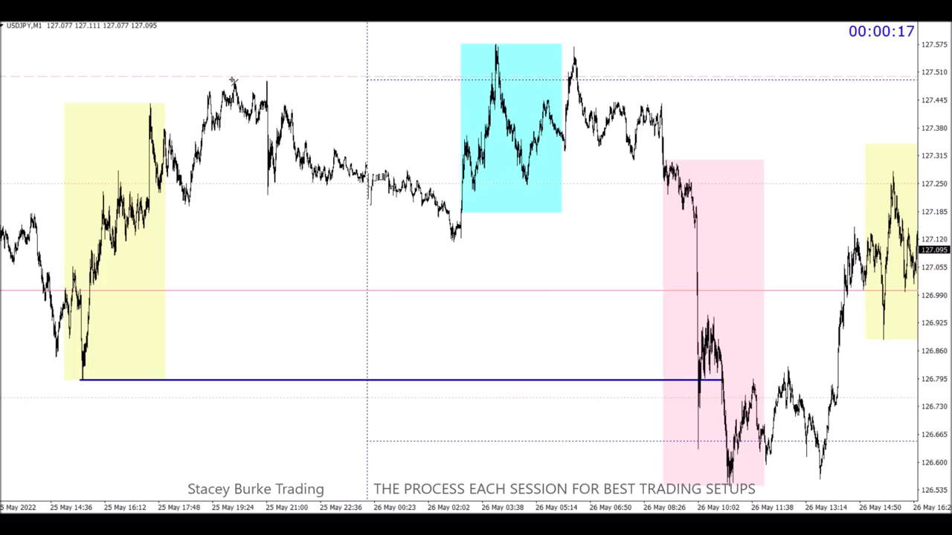
left_click_drag(233, 79, 604, 81)
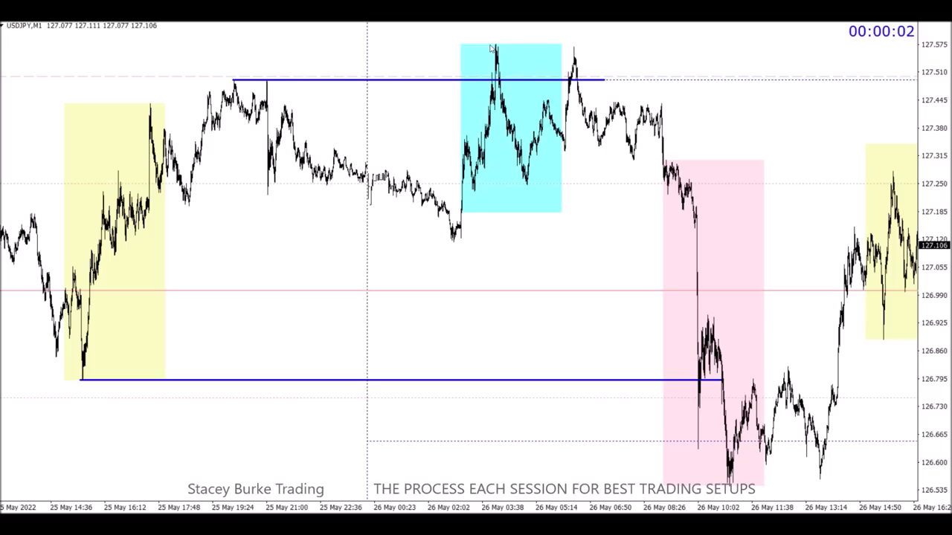
Draw a green rectangle around USDJPY's double top above the cyan session.
left_click(29, 22)
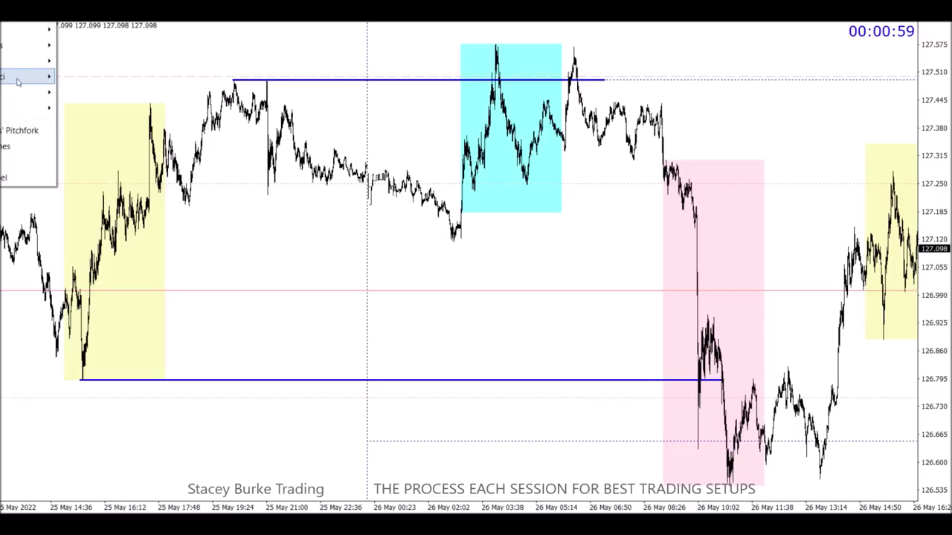
mouse_move(16, 96)
left_click(79, 92)
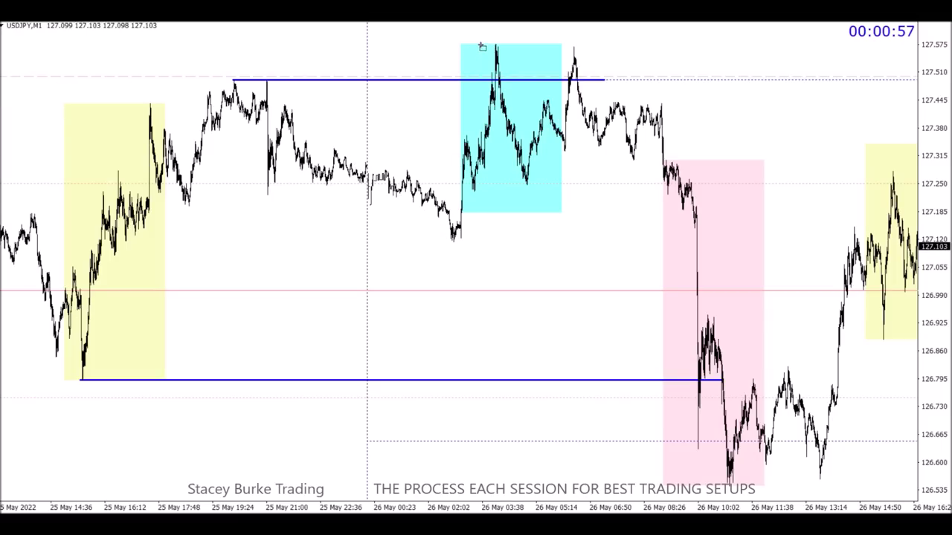
left_click_drag(485, 44, 605, 76)
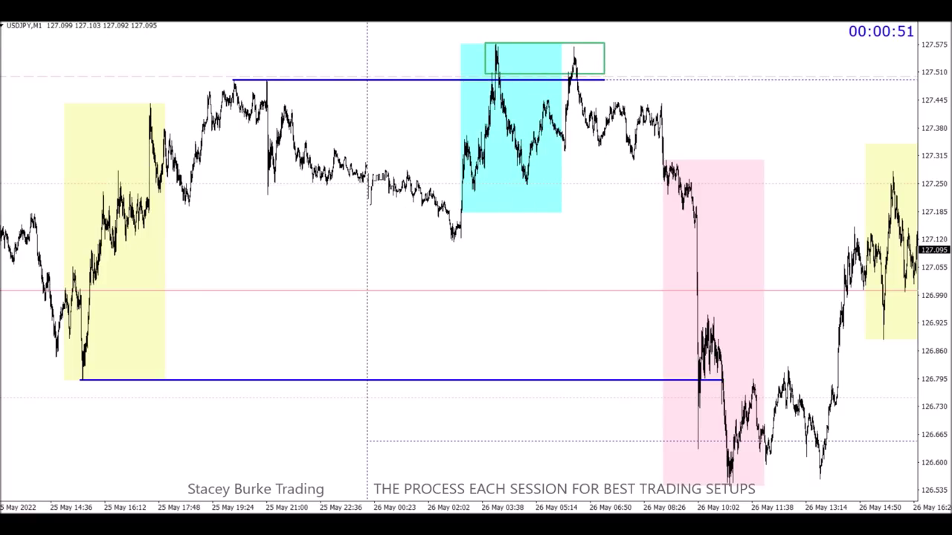
Draw a large green range box on USDJPY spanning 127.48 down to 127.02.
left_click(15, 20)
mouse_move(38, 91)
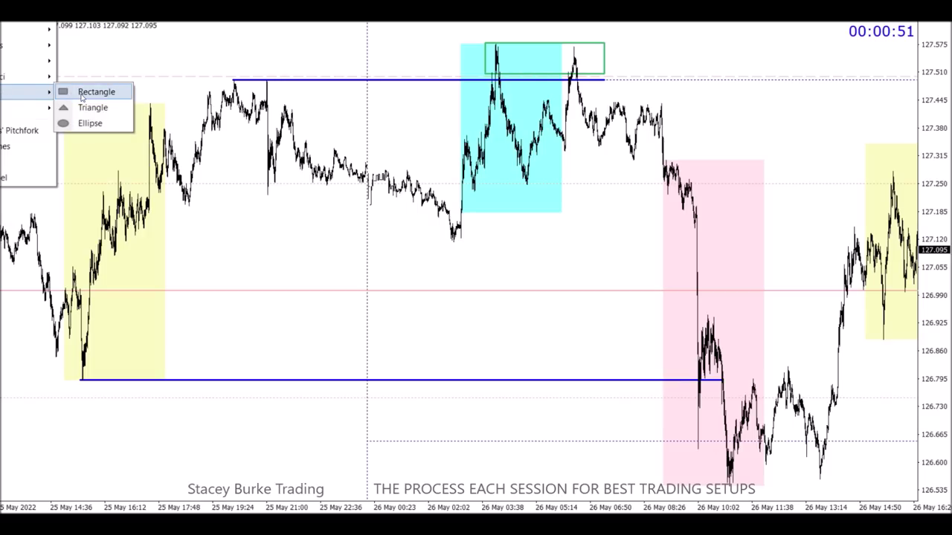
left_click(86, 92)
mouse_move(111, 80)
left_mouse_down()
mouse_move(782, 295)
mouse_move(812, 296)
mouse_move(777, 285)
left_mouse_up()
scroll(676, 301, "down", 3)
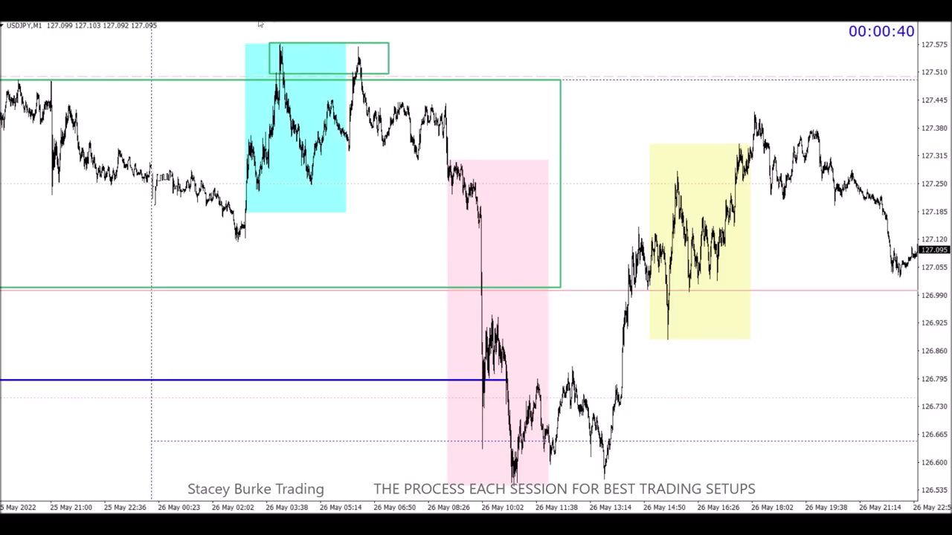
Draw blue USDJPY levels at the pre-cyan swing low near 127.12 and across the flat highs near 127.44.
left_click_drag(232, 240, 497, 240)
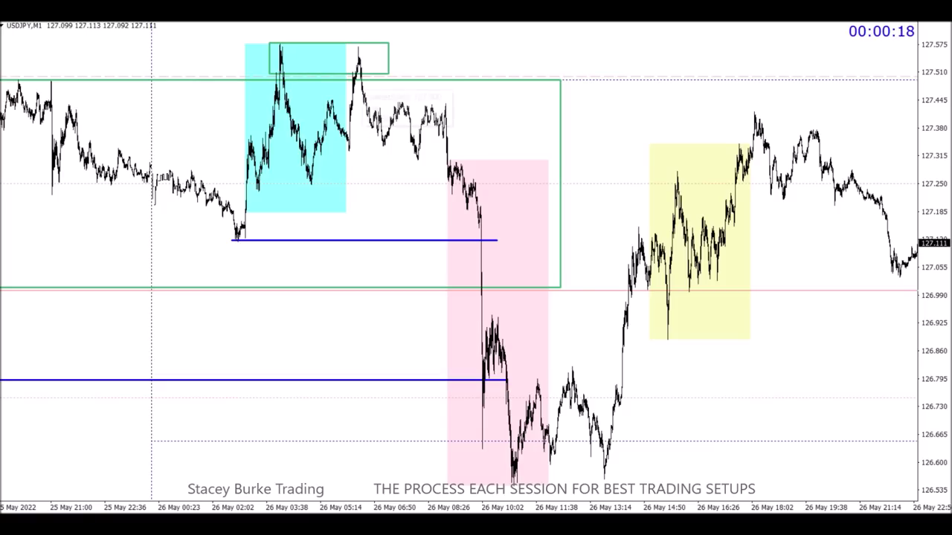
left_click_drag(388, 103, 460, 103)
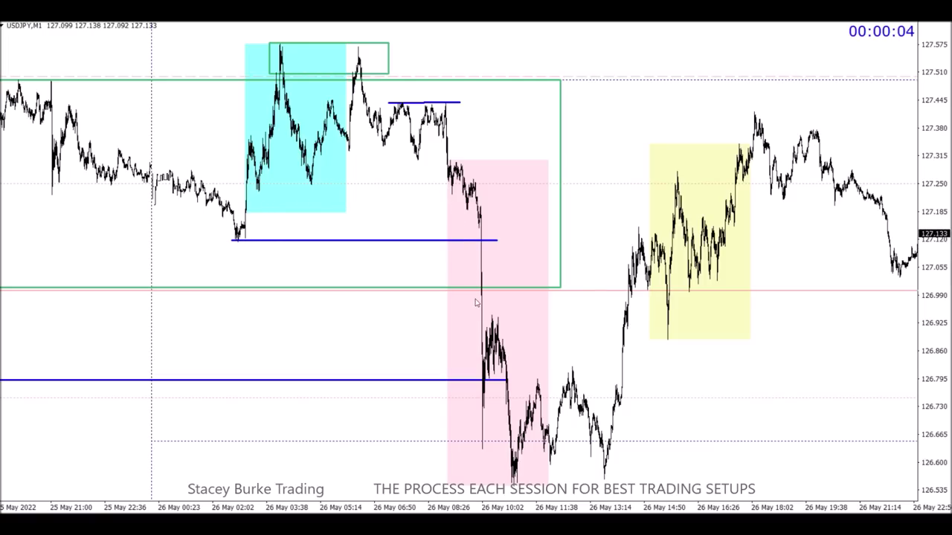
scroll(434, 373, "left", 4)
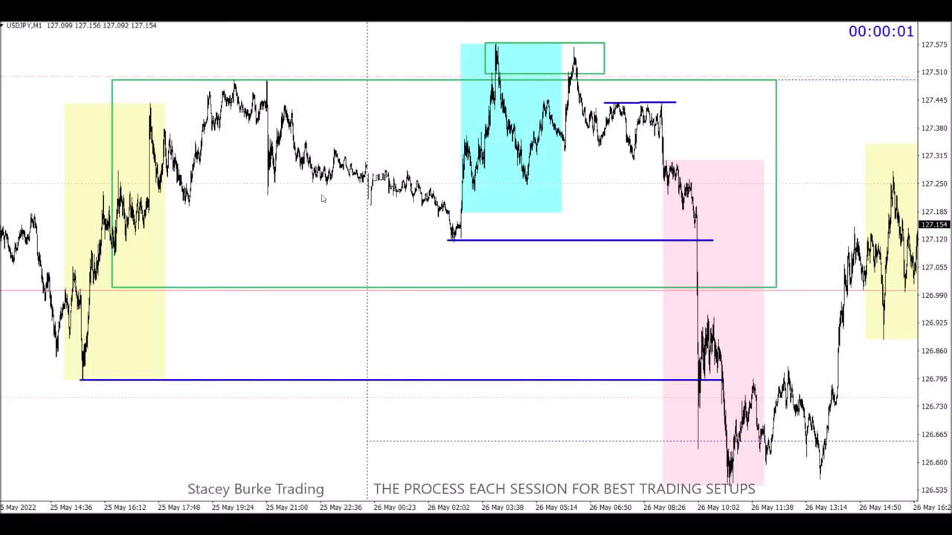
scroll(620, 102, "left", 2)
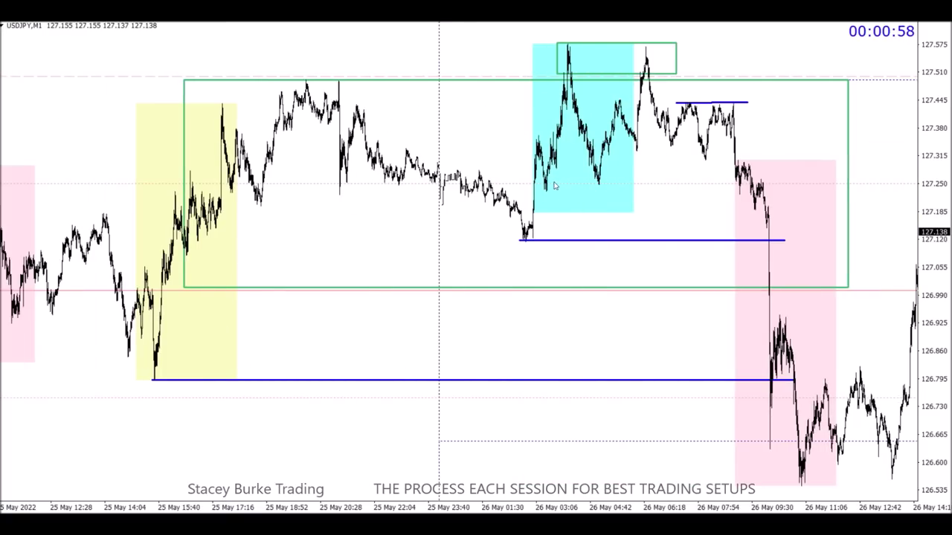
scroll(537, 167, "right", 4)
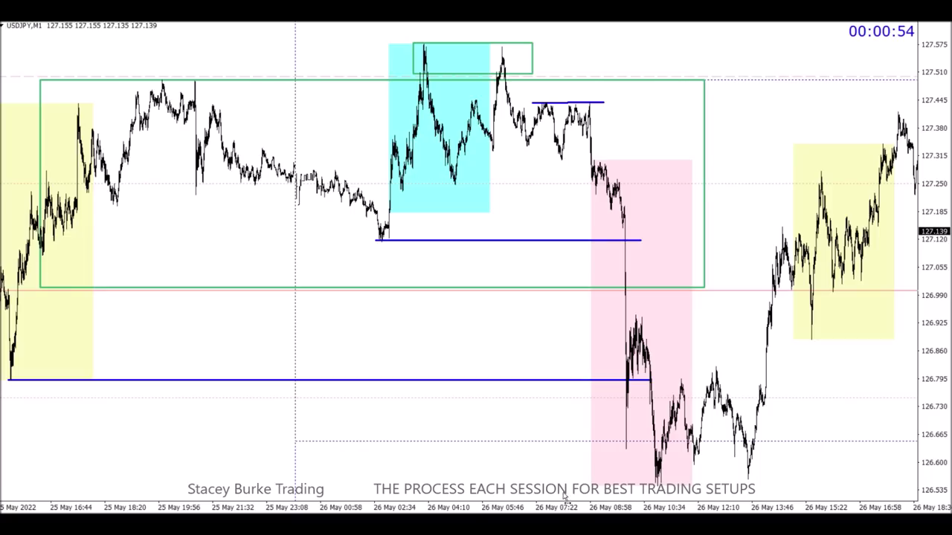
scroll(401, 130, "right", 6)
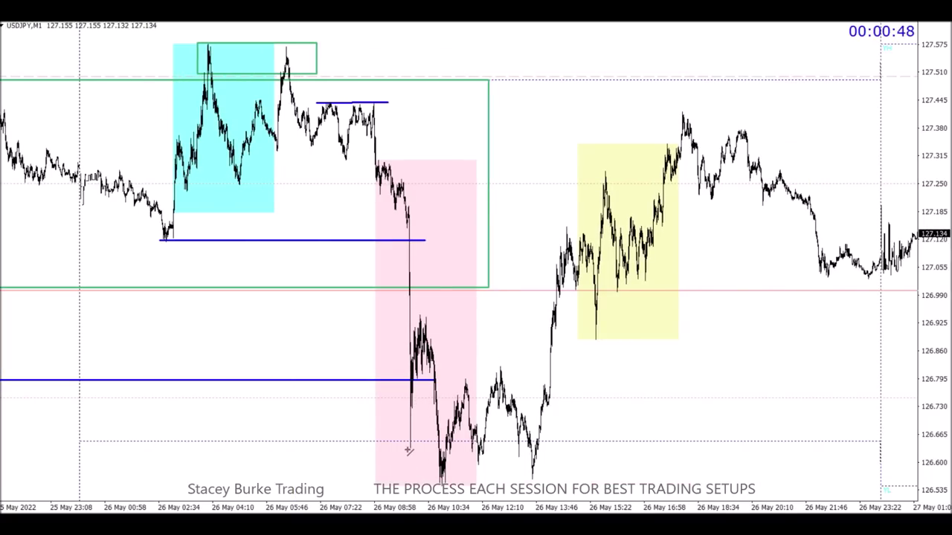
Mark USDJPY's pink-session low and the 126.94 rebound in blue, then add a green horizontal line above the yellow box.
left_click_drag(403, 449, 550, 451)
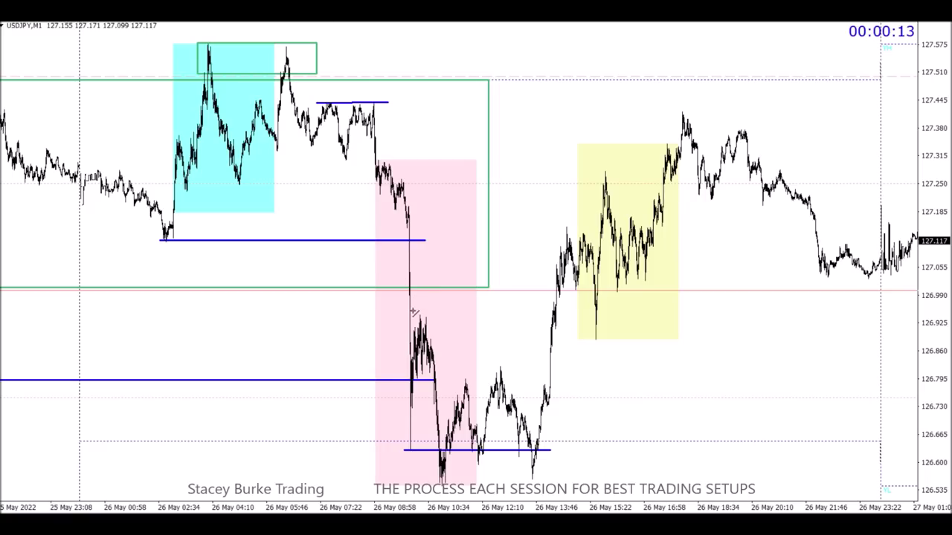
left_click_drag(406, 314, 618, 314)
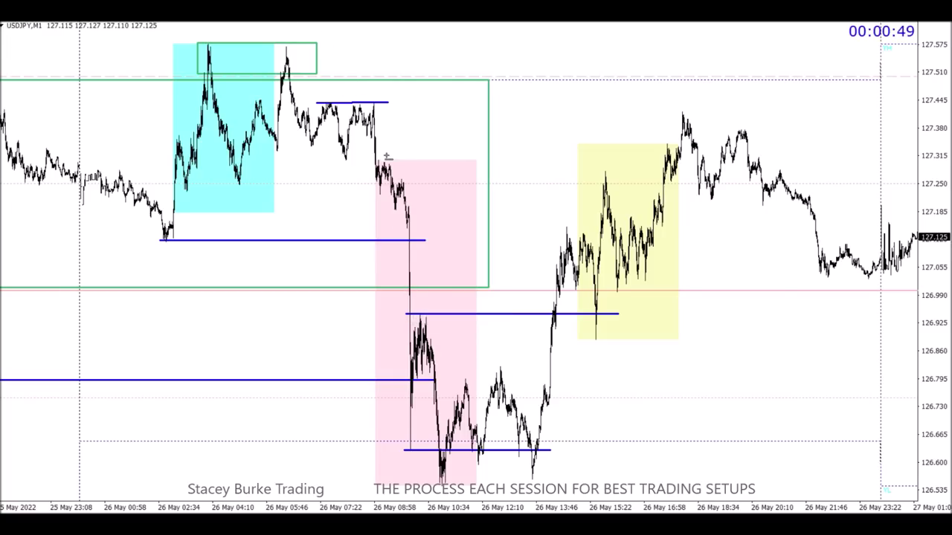
left_click(405, 177)
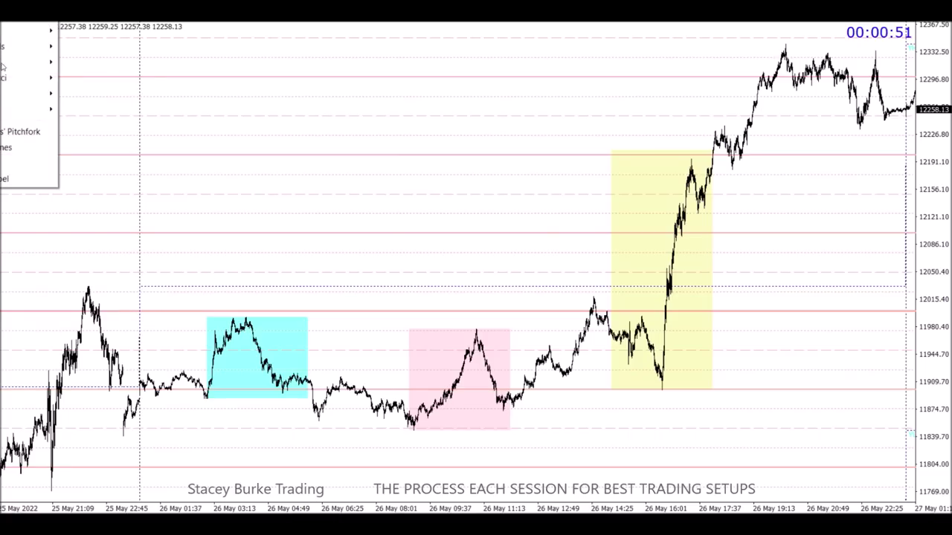
Draw a green NAS100 range box, roughly 11905–12000, from the 25 May evening peak to about 26 May 05:00.
mouse_move(56, 92)
left_click(89, 93)
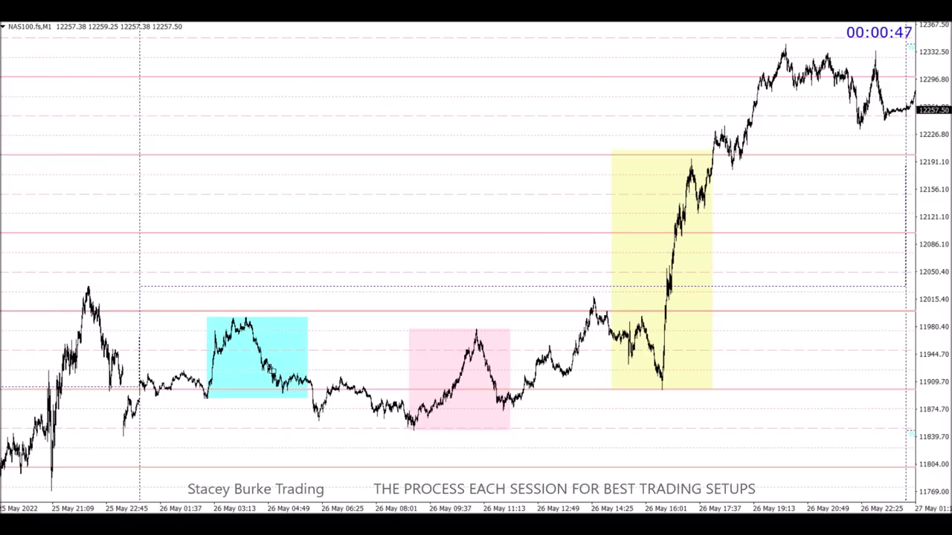
left_click_drag(84, 314, 306, 386)
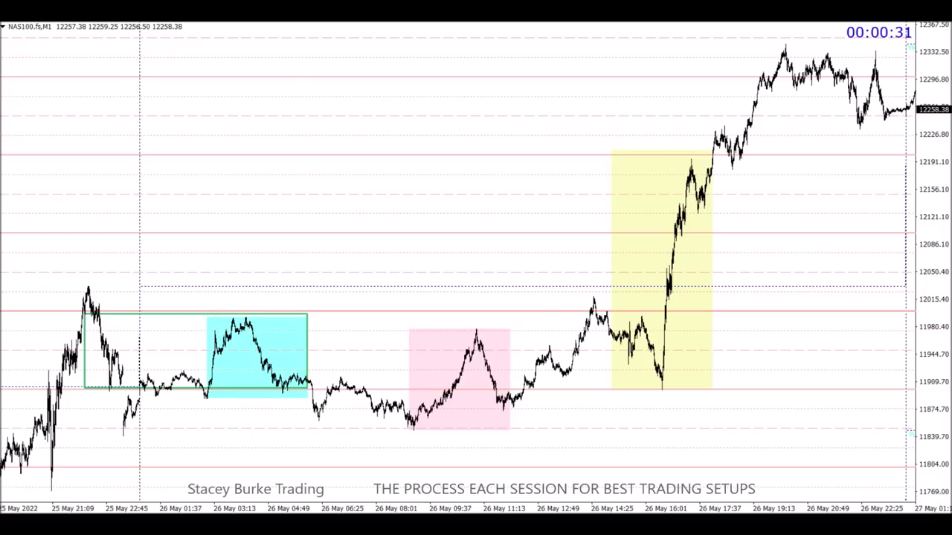
Zoom into NAS100's cyan session and draw blue levels near 11947 and 11975.
key("plus")
scroll(497, 104, "up", 3)
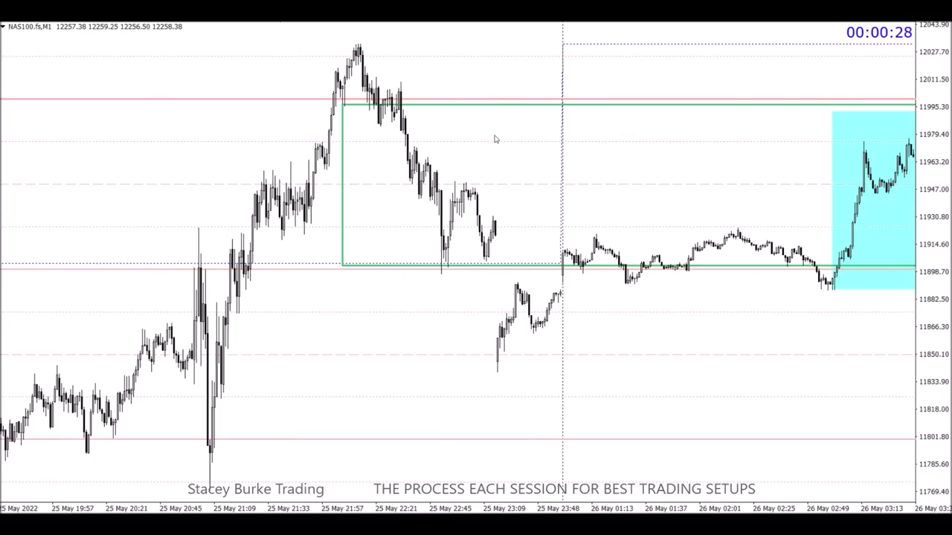
scroll(487, 142, "down", 4)
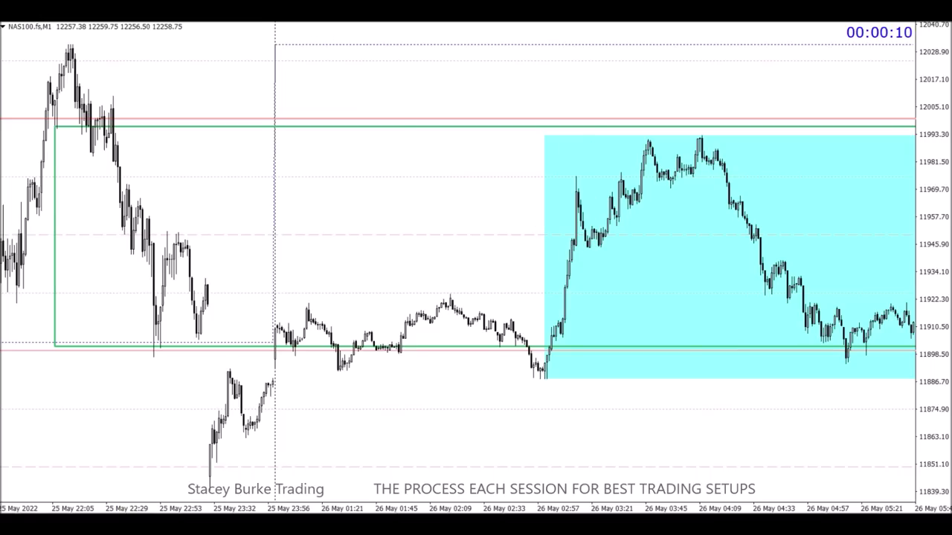
mouse_move(571, 238)
left_mouse_down()
mouse_move(776, 238)
mouse_move(767, 238)
left_mouse_up()
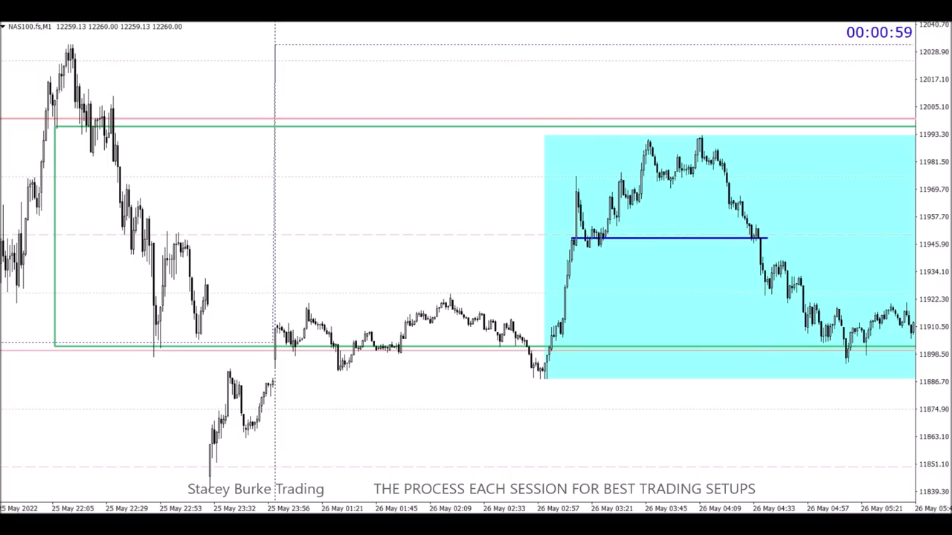
left_click_drag(574, 175, 747, 176)
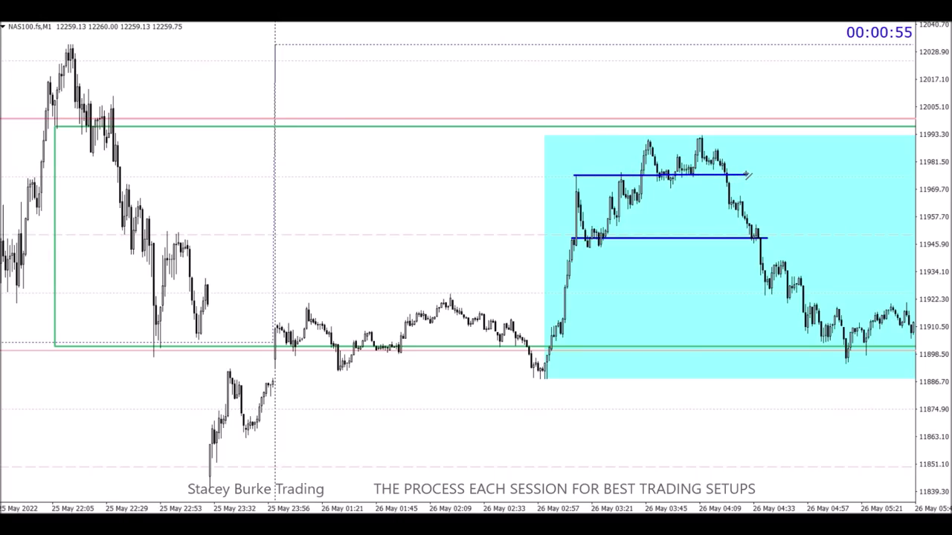
scroll(694, 206, "down", 5)
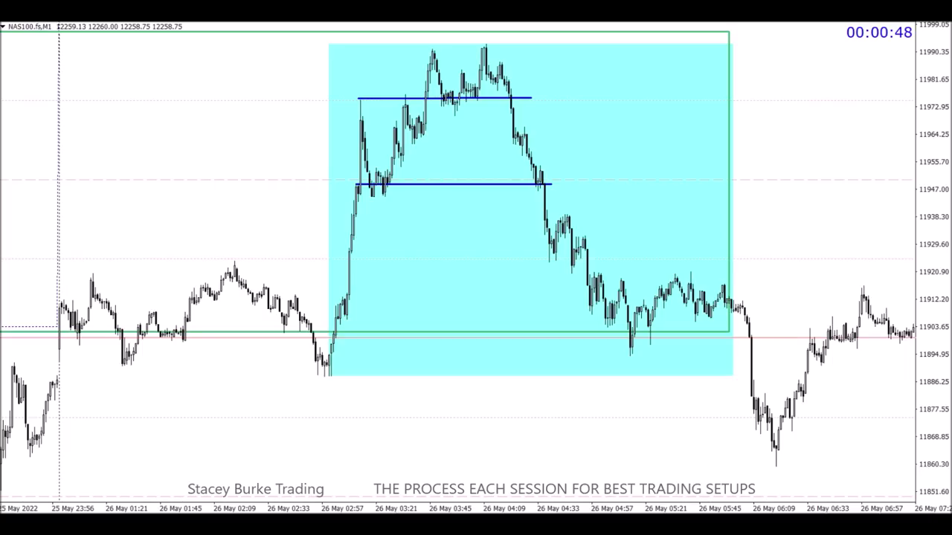
Mark the highs inside NAS100's cyan session, then zoom out to show all sessions.
left_click_drag(490, 87, 519, 87)
key("minus")
scroll(350, 179, "left", 3)
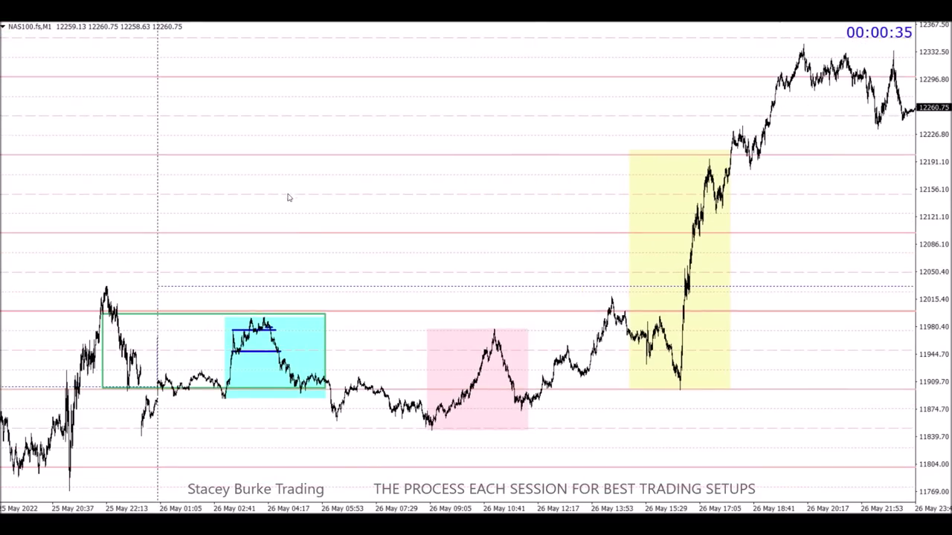
Place green levels at the green box's top and the pink session's low, then select the green range box.
left_click(260, 317)
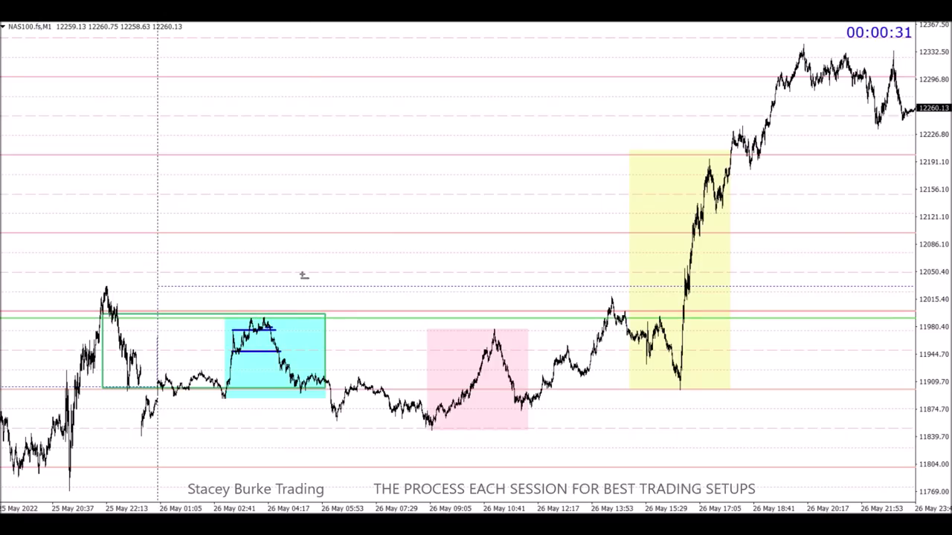
left_click(333, 421)
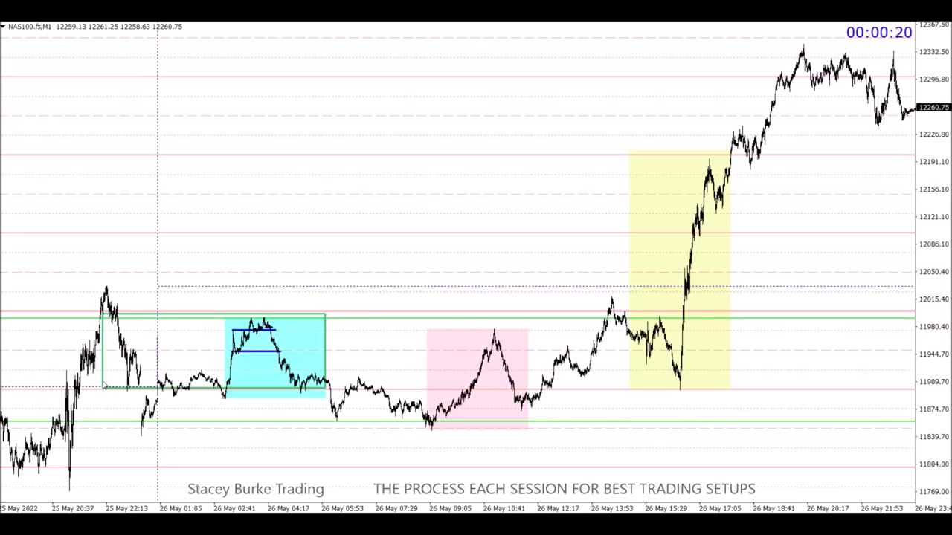
double_click(106, 315)
Delete the green box, draw two blue key levels, and project Fibonacci levels from the swing high to the low.
key("Delete")
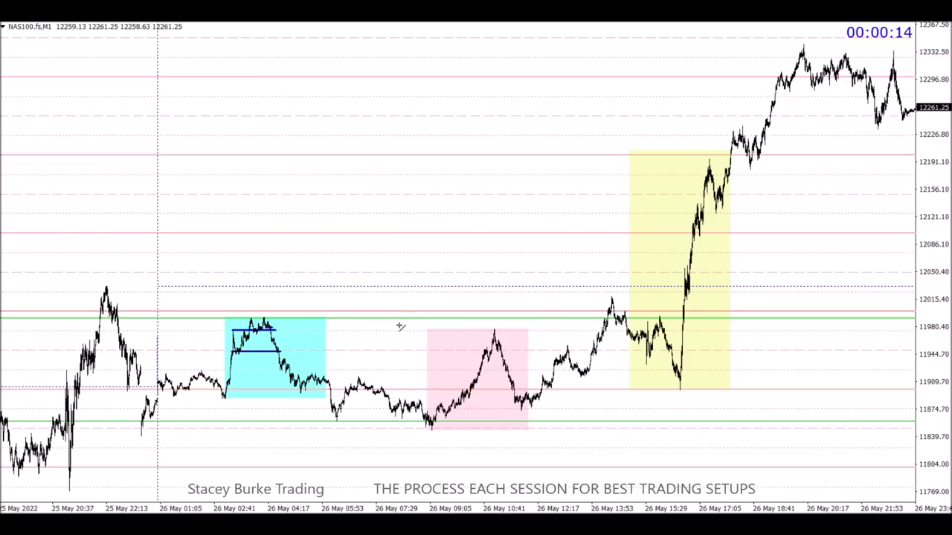
left_click_drag(406, 370, 723, 370)
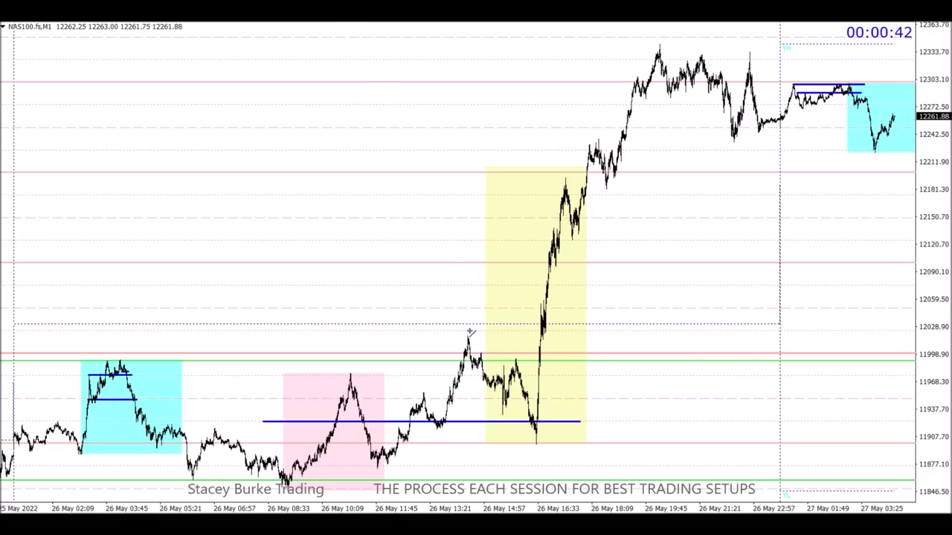
left_click_drag(468, 335, 567, 337)
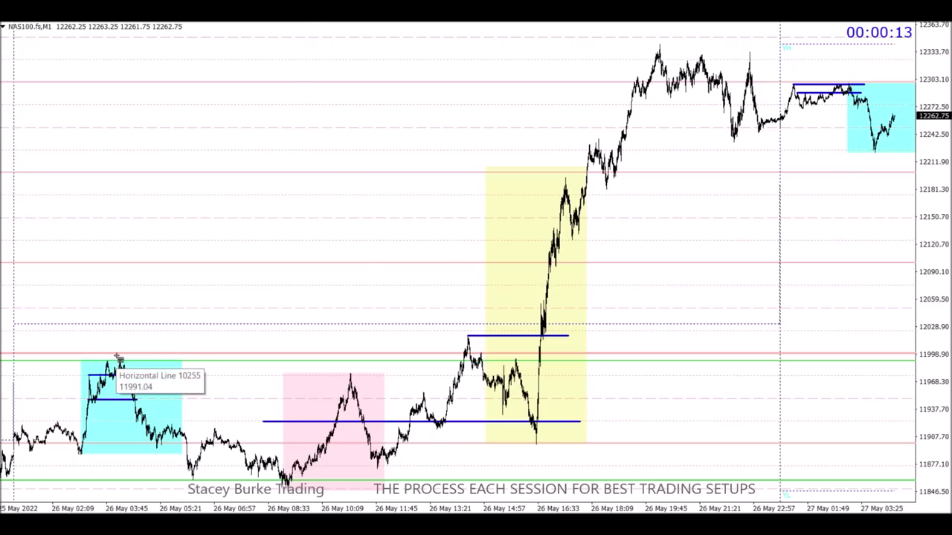
left_click_drag(119, 354, 294, 488)
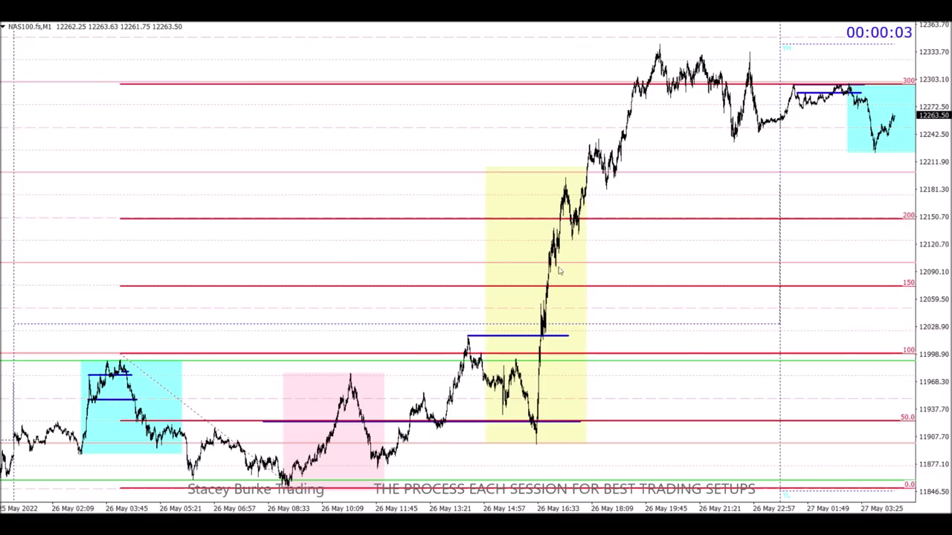
Delete the red Fibonacci projection from NAS100 and scroll through the chart to review it.
mouse_move(574, 223)
scroll(167, 387, "down", 1)
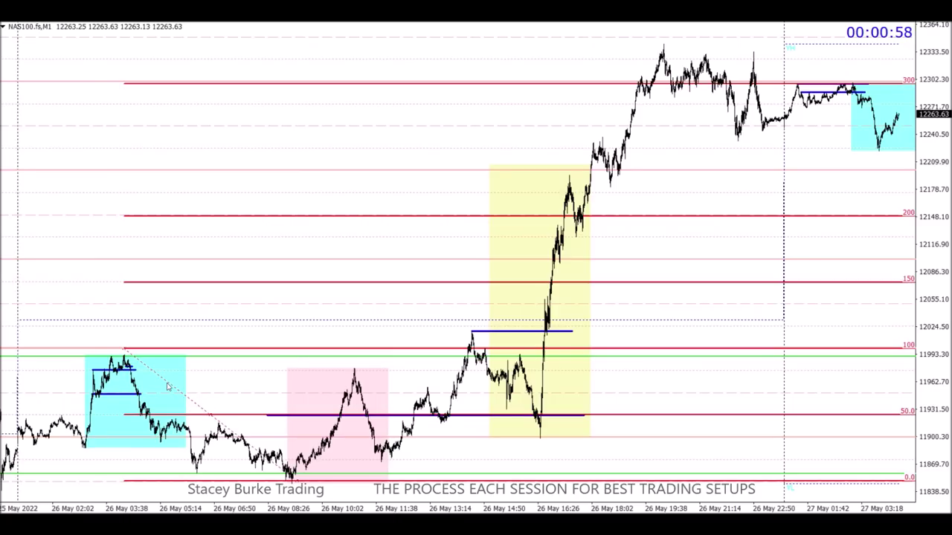
key("BackSpace")
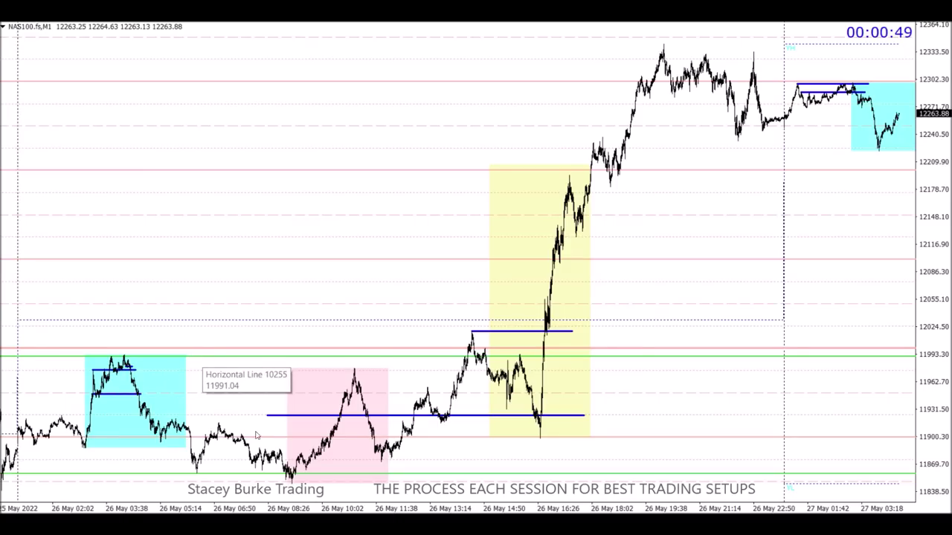
scroll(324, 467, "down", 2)
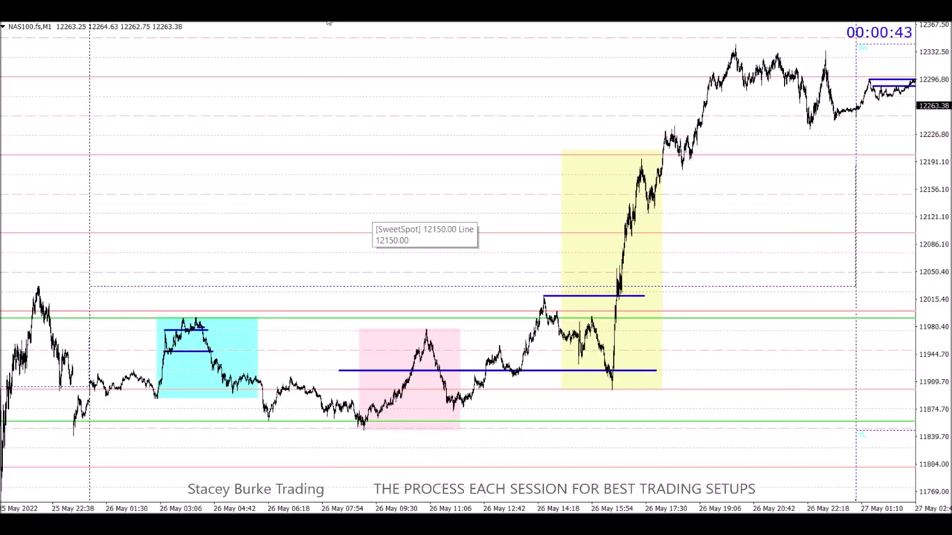
Draw a falling blue trendline into the pink session and a short line at its high, then scroll forward to 27 May.
left_click_drag(290, 373, 378, 406)
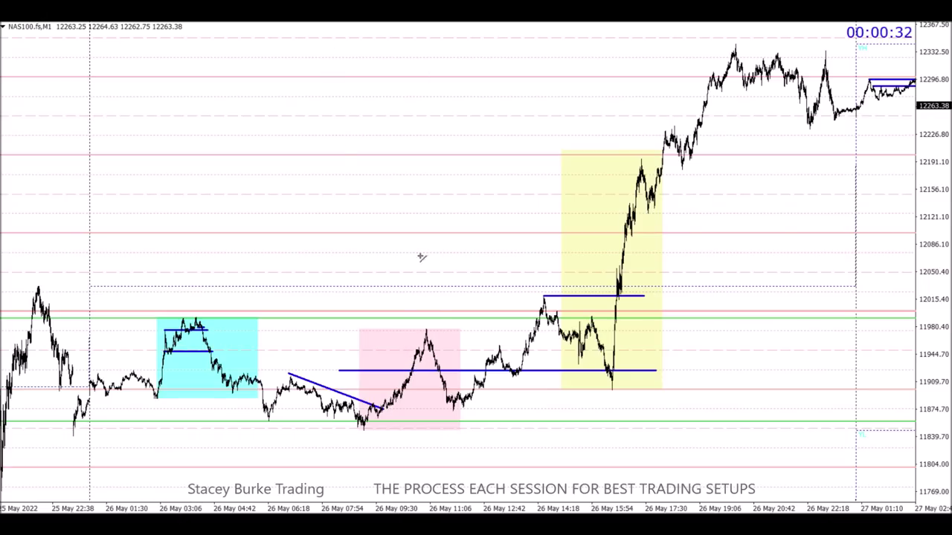
left_click_drag(411, 347, 444, 347)
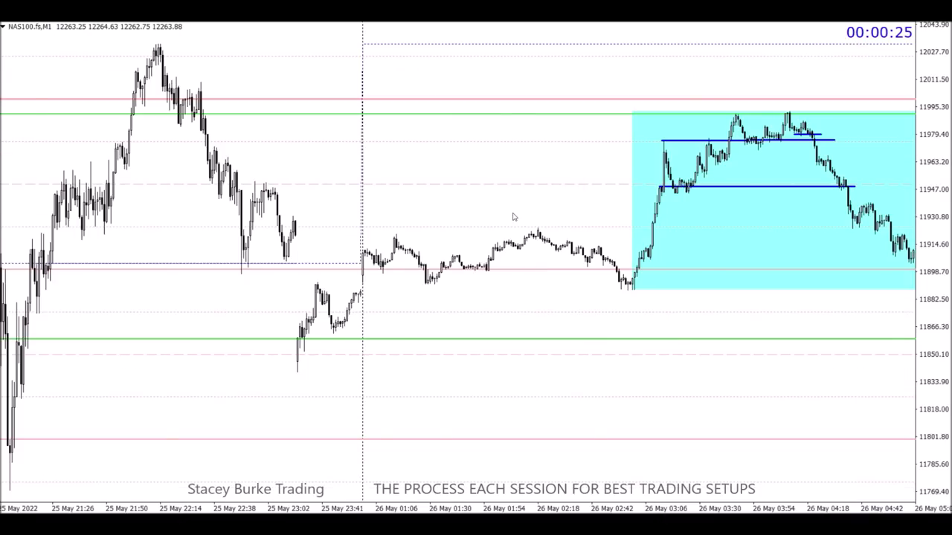
scroll(512, 217, "down", 15)
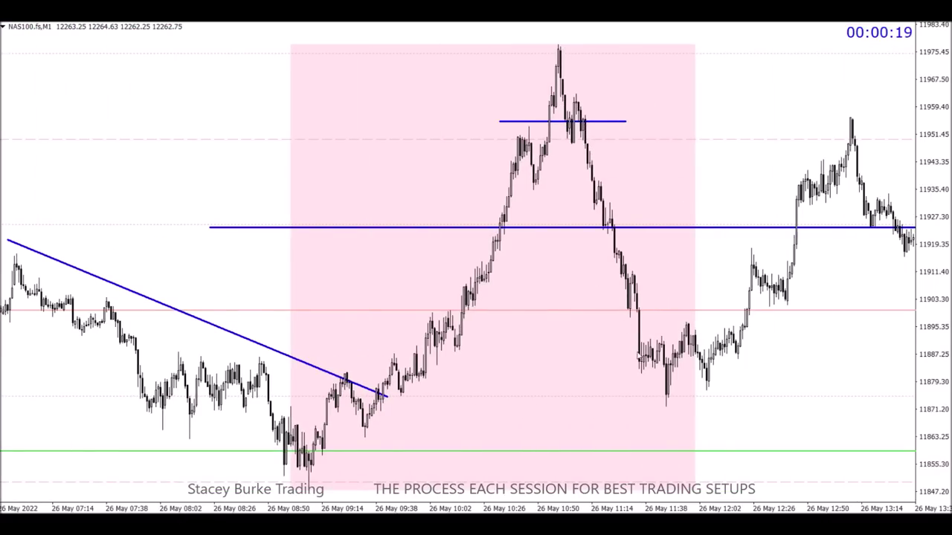
scroll(654, 365, "down", 3)
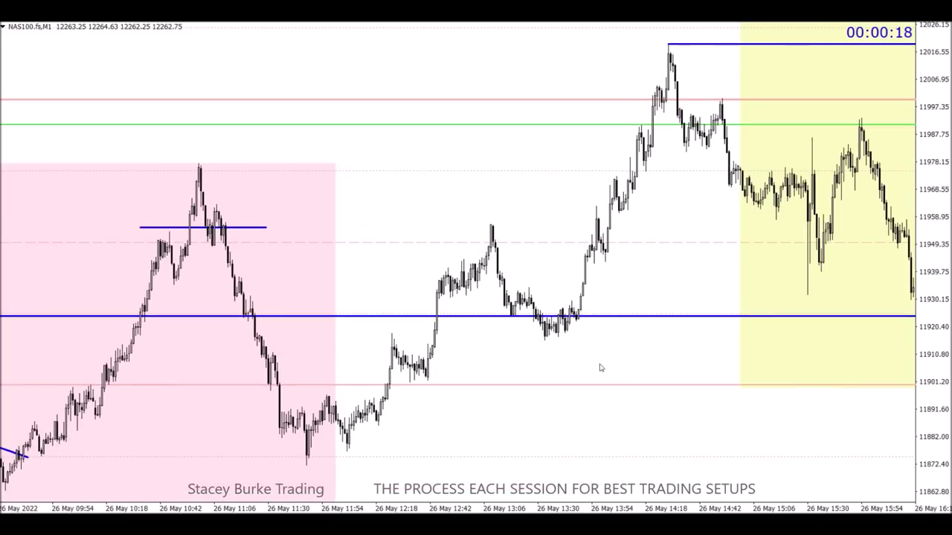
scroll(512, 393, "down", 3)
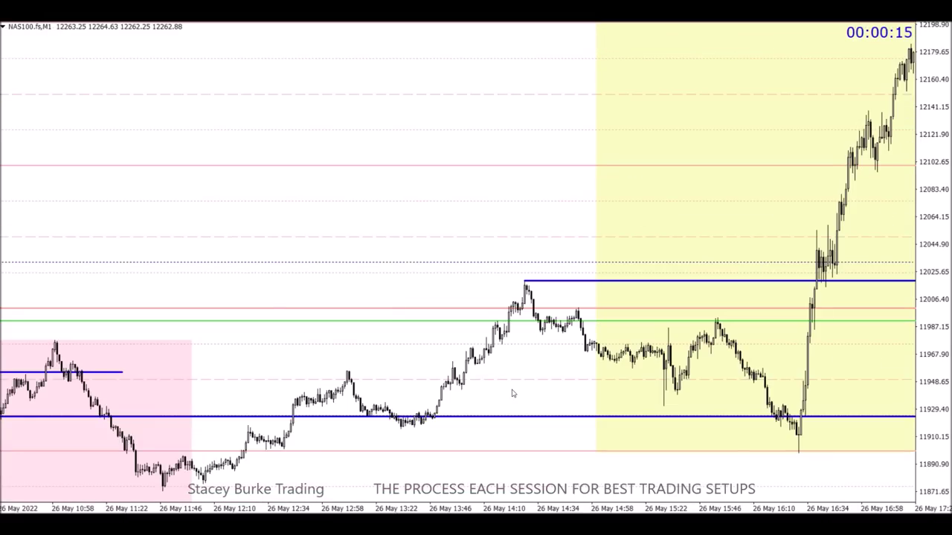
scroll(401, 467, "down", 5)
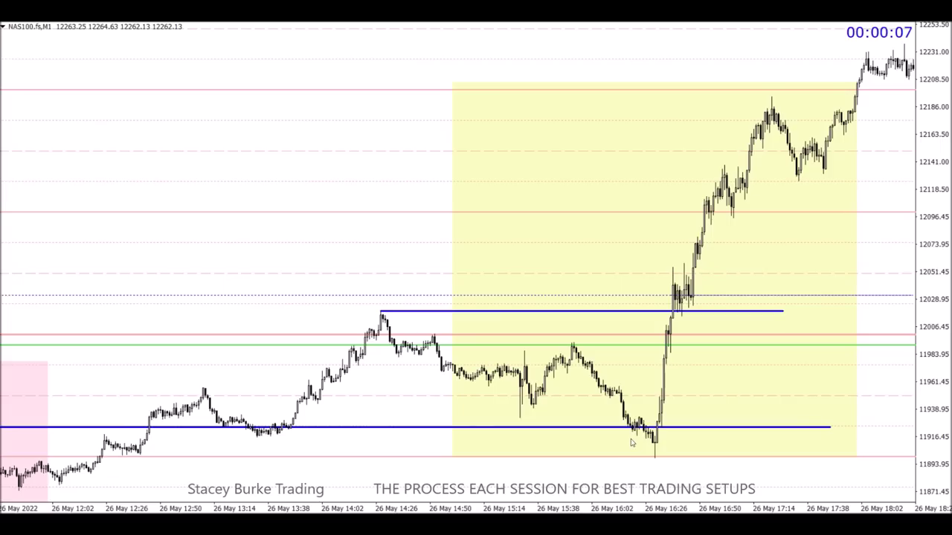
scroll(638, 460, "down", 3)
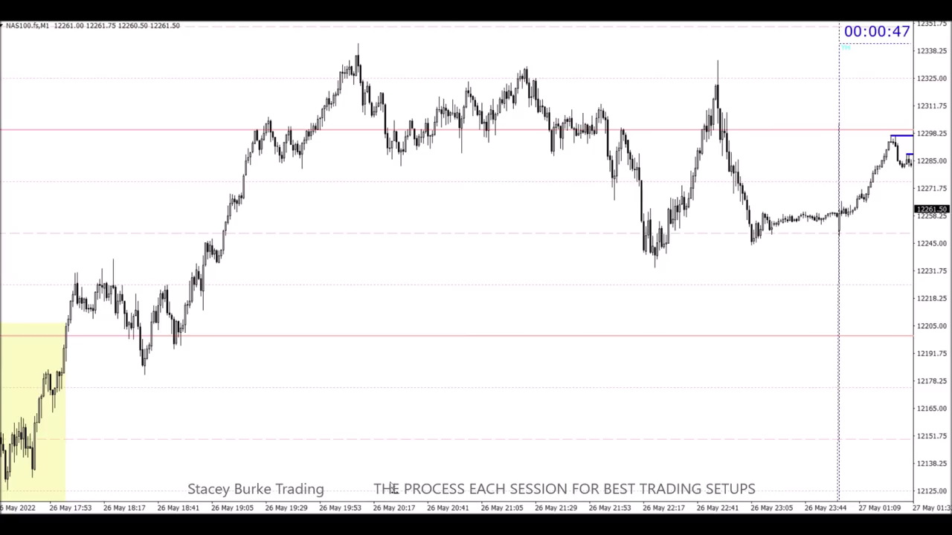
scroll(407, 408, "down", 4)
scroll(408, 407, "down", 4)
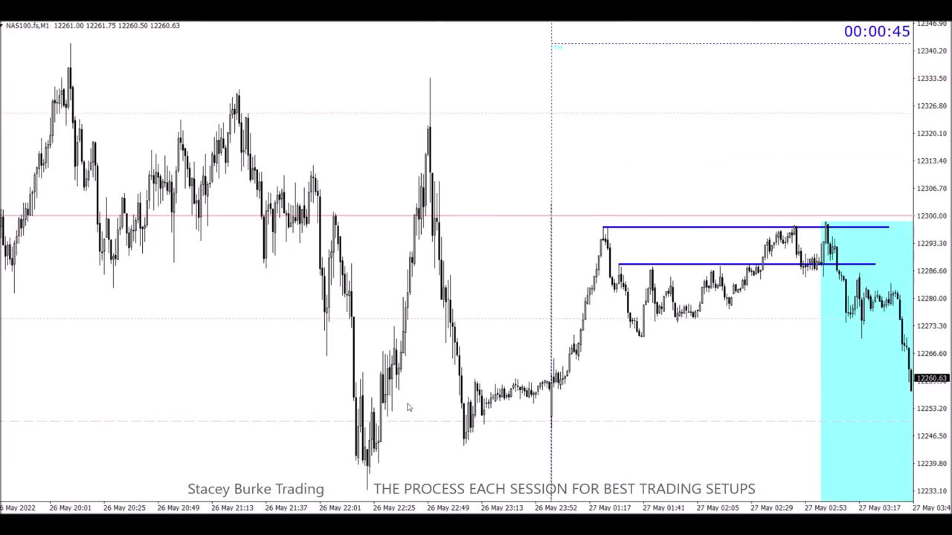
scroll(402, 394, "up", 4)
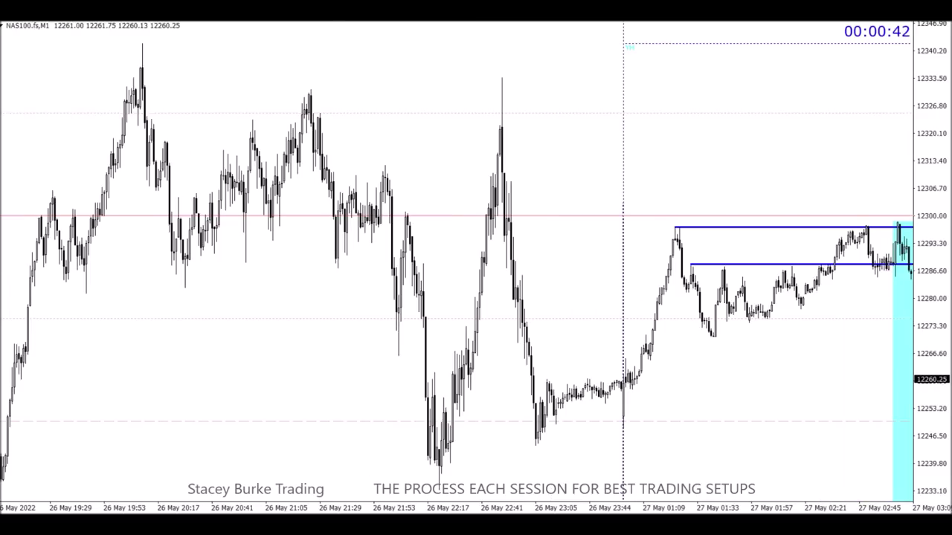
Box the overnight NAS100 range in a green rectangle, widen it rightward, and add a blue level near 12276.
left_click(19, 14)
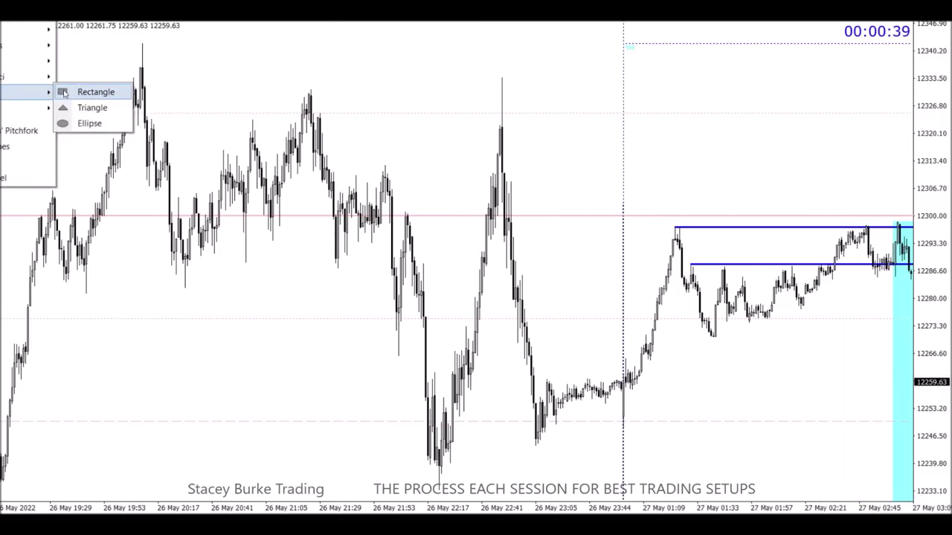
left_click(64, 92)
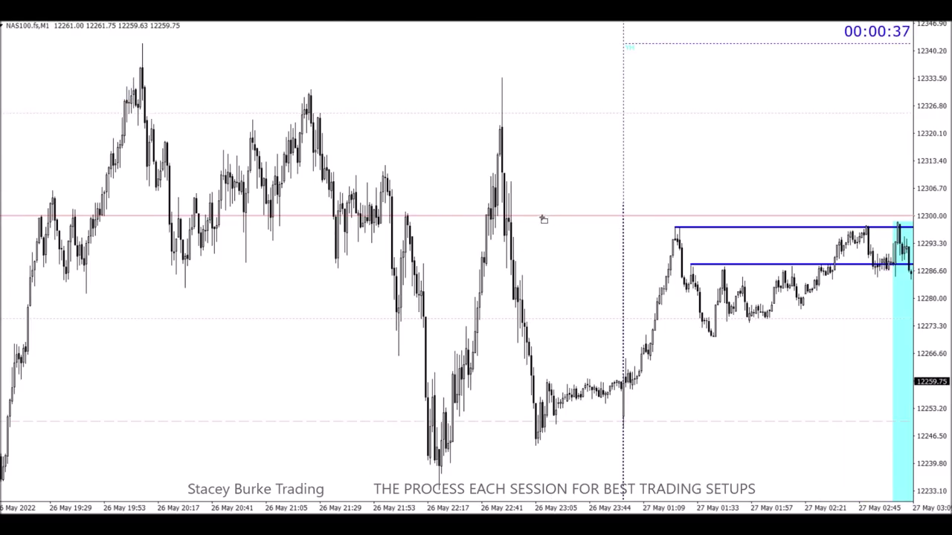
left_click_drag(513, 218, 892, 424)
scroll(743, 435, "down", 5)
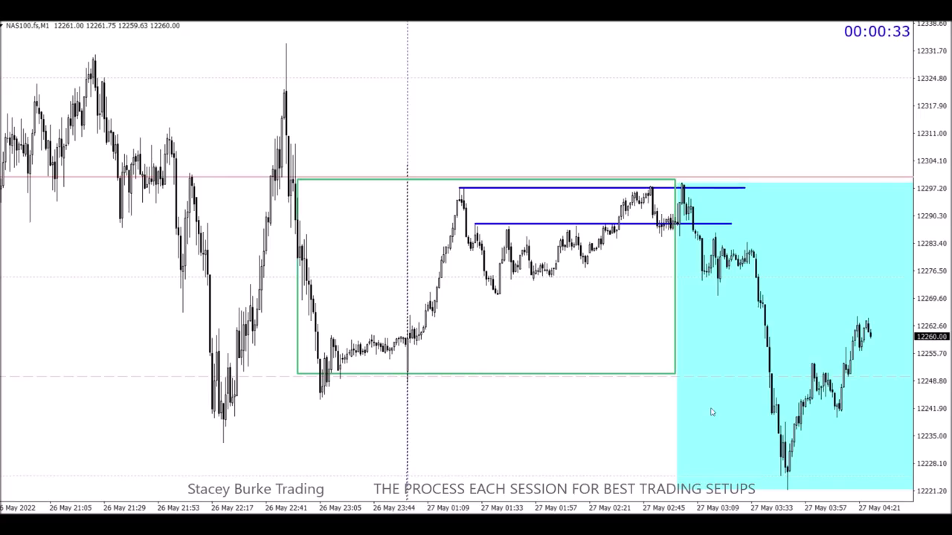
left_click_drag(675, 371, 838, 375)
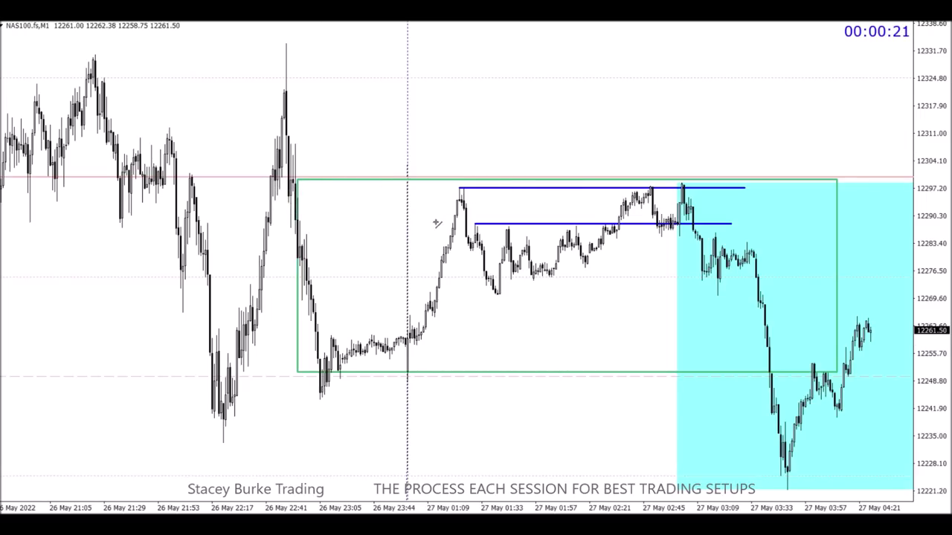
left_click_drag(455, 276, 792, 276)
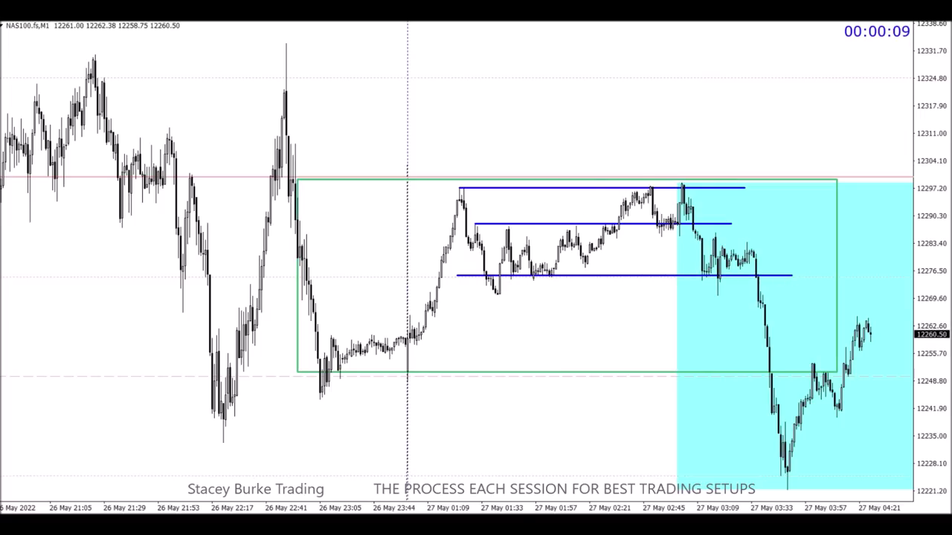
Draw a second green rectangle covering the area below the lowest blue line.
mouse_move(12, 93)
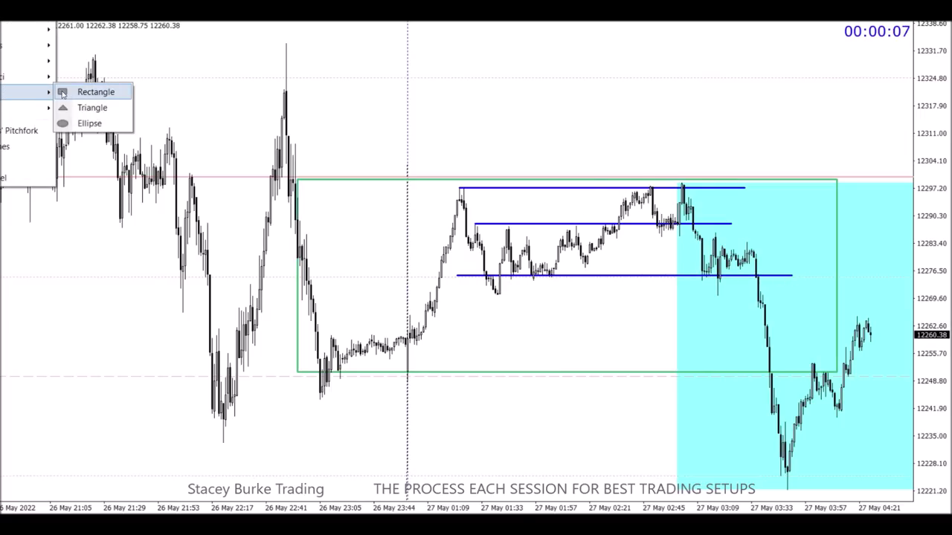
left_click(63, 93)
mouse_move(455, 280)
left_mouse_down()
mouse_move(685, 325)
mouse_move(754, 368)
left_mouse_up()
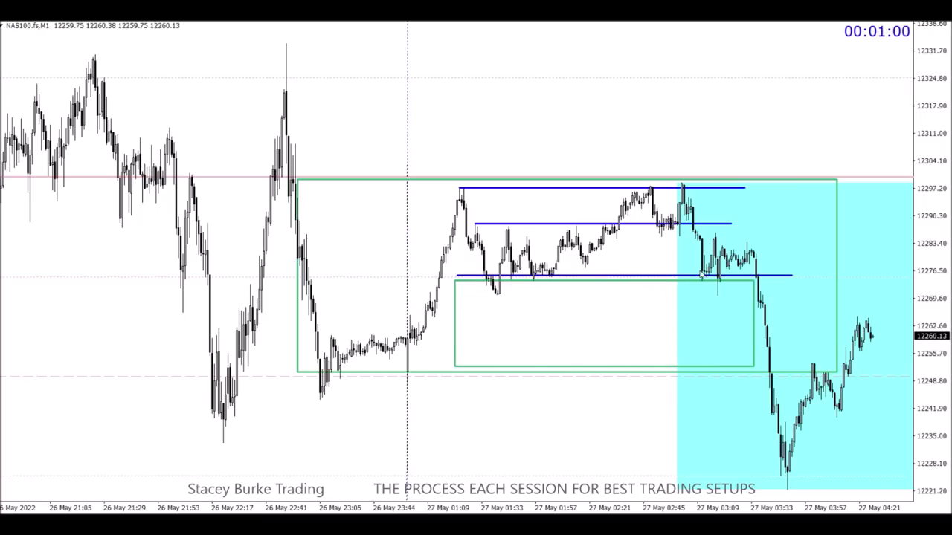
Pan to later bars, draw a short rising blue trendline along the 01:02 rally, and switch to the XAUUSD chart.
mouse_move(702, 276)
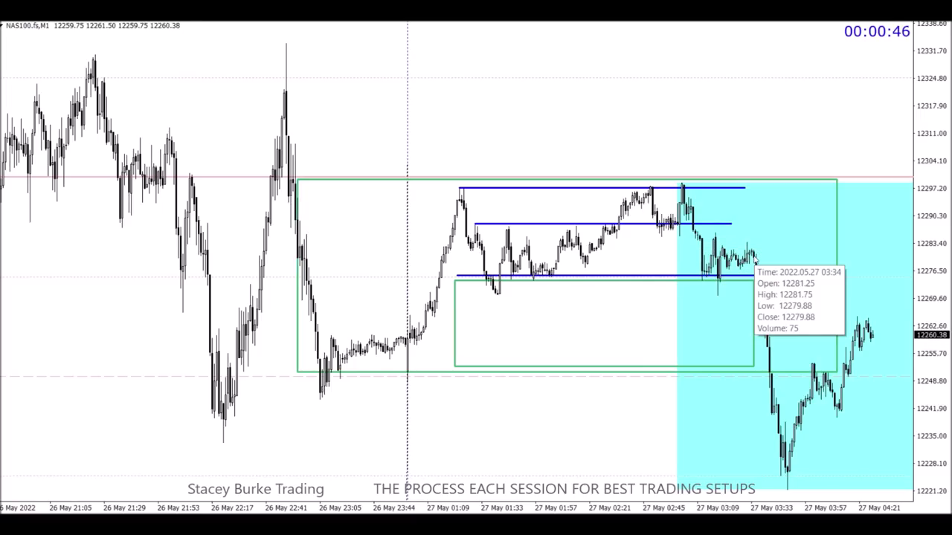
left_click_drag(755, 260, 609, 253)
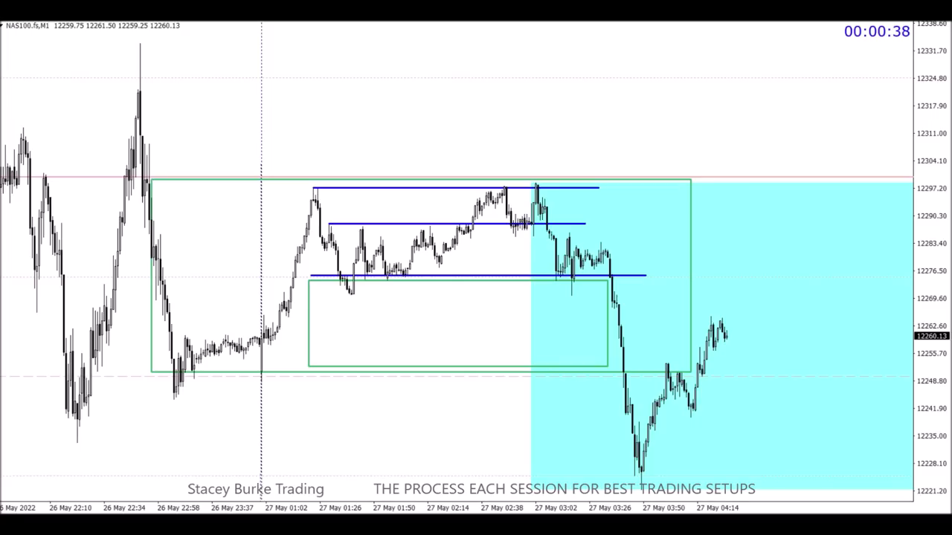
left_click_drag(266, 348, 305, 290)
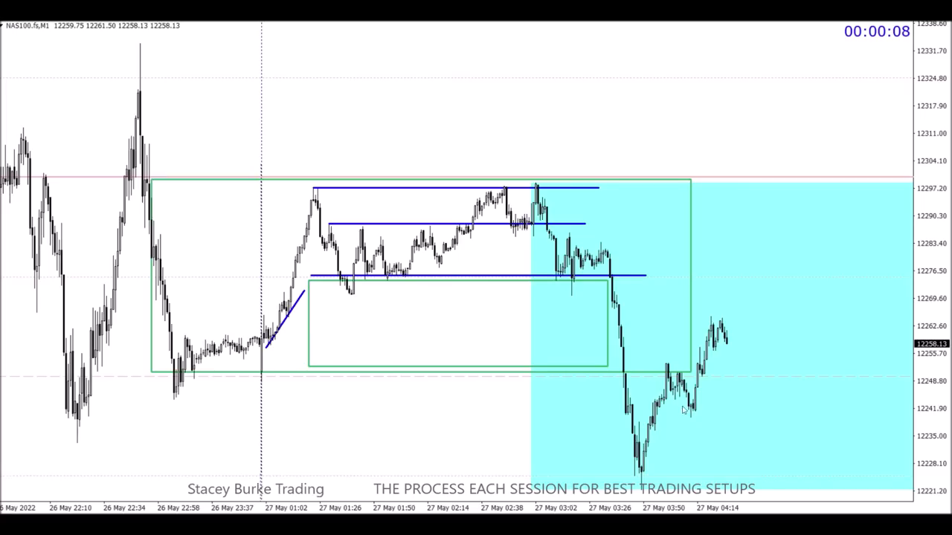
left_click(407, 512)
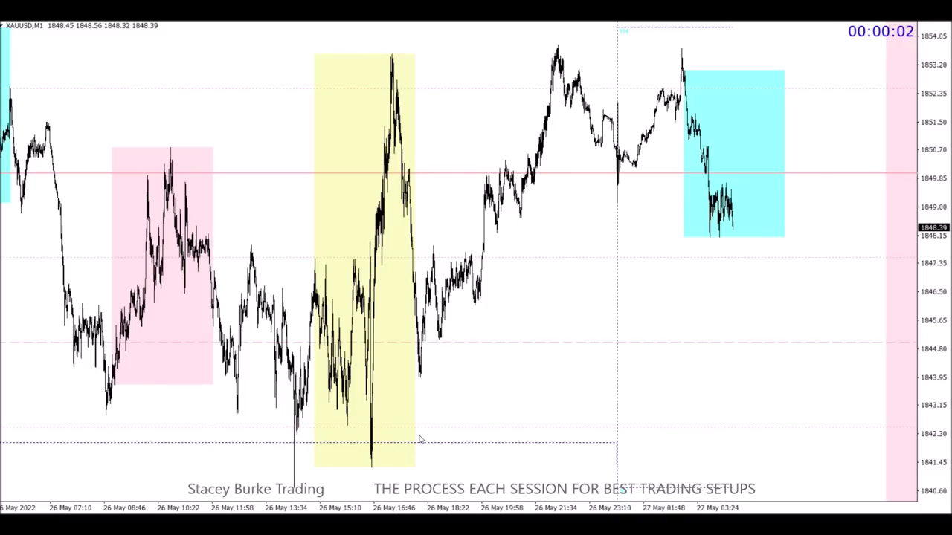
Draw blue XAUUSD key levels near 1854.2 across the session highs and near 1842.8 under the pink box.
scroll(419, 440, "up", 5)
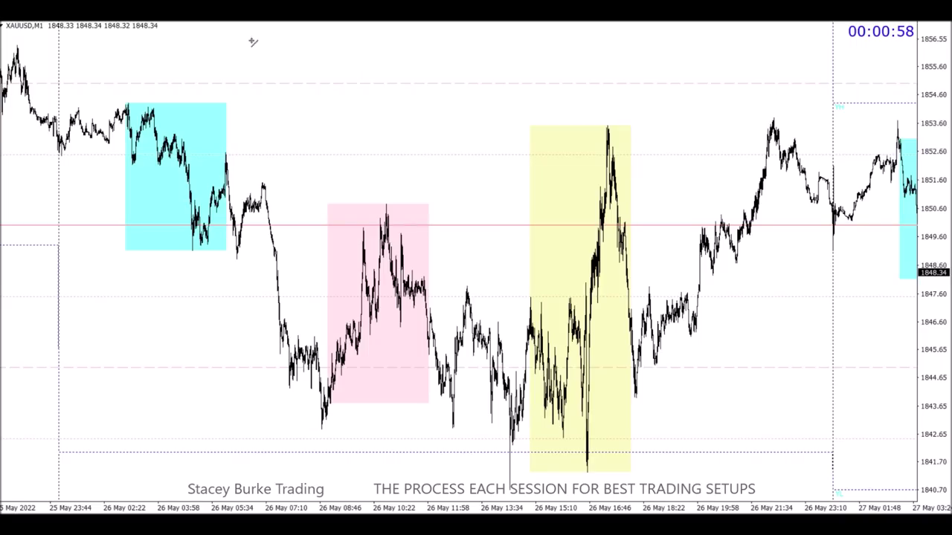
mouse_move(78, 105)
left_mouse_down()
mouse_move(434, 79)
mouse_move(589, 95)
left_mouse_up()
left_click_drag(716, 116, 841, 104)
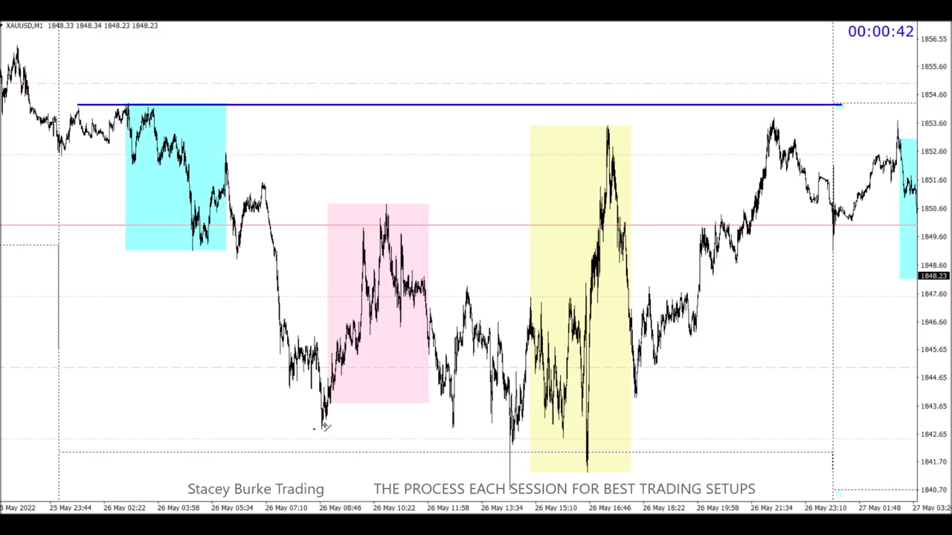
left_click_drag(313, 429, 633, 429)
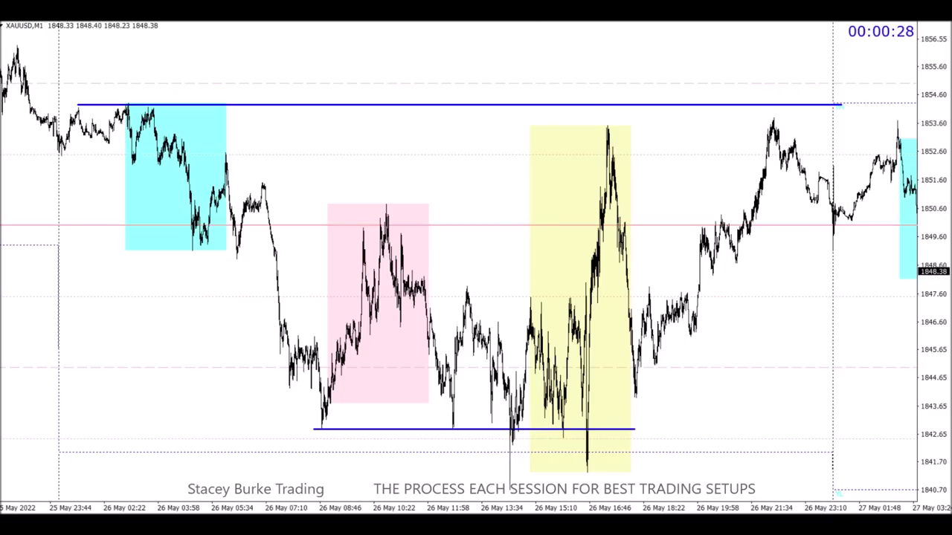
Zoom into the yellow session and draw a small green rectangle around the spike low near 1841.6.
key("plus")
key("plus")
scroll(490, 226, "down", 3)
scroll(490, 226, "down", 10)
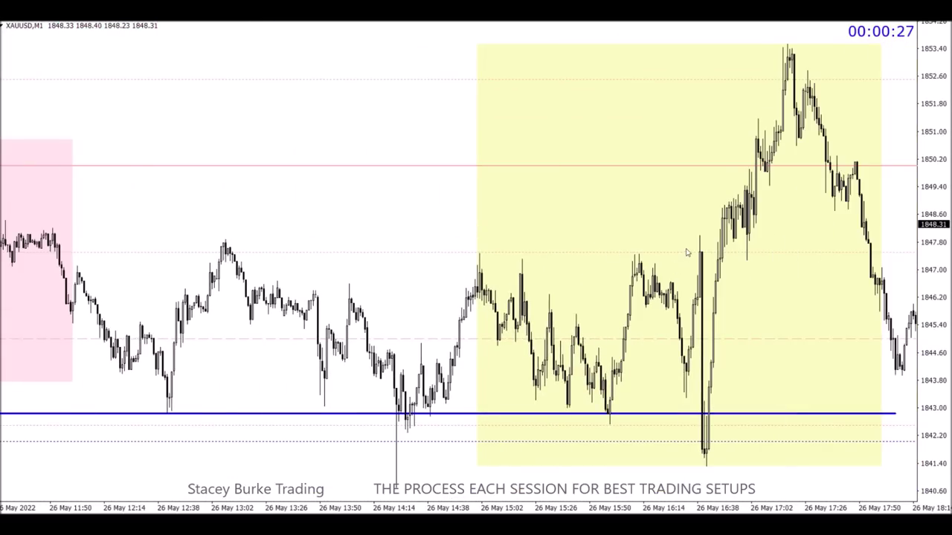
scroll(702, 253, "down", 2)
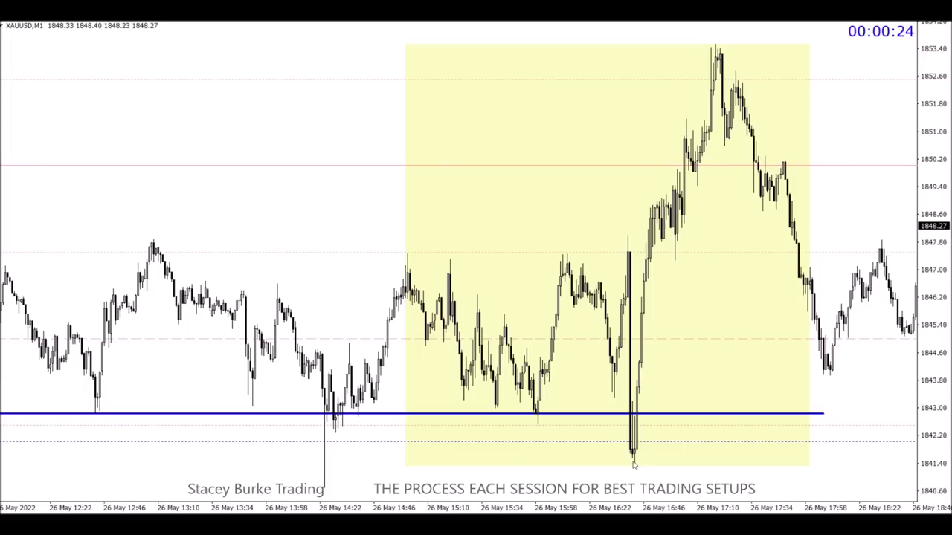
key("plus")
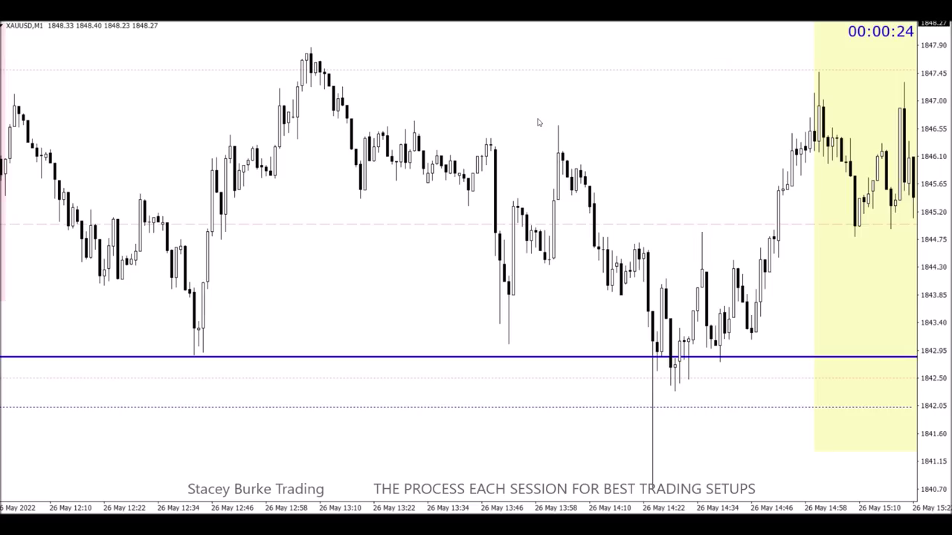
scroll(506, 148, "down", 10)
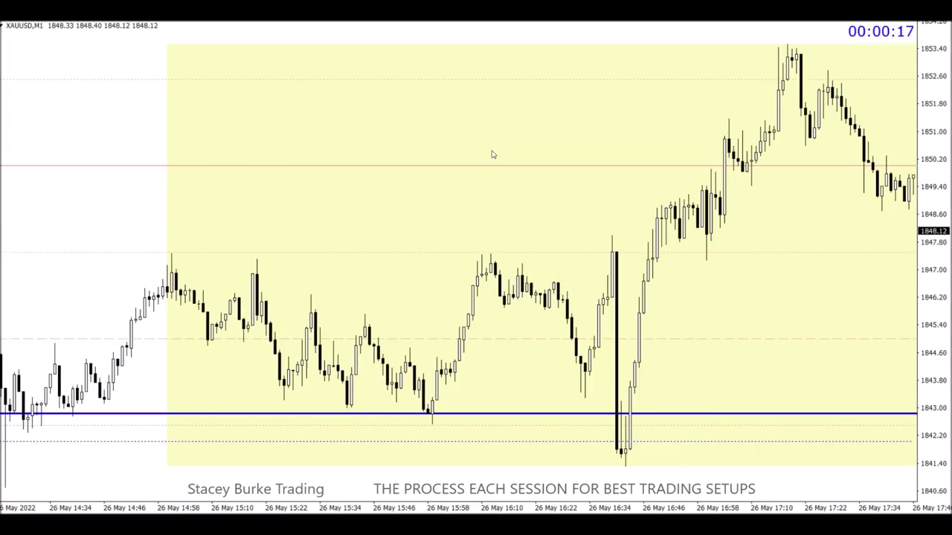
key("alt+i")
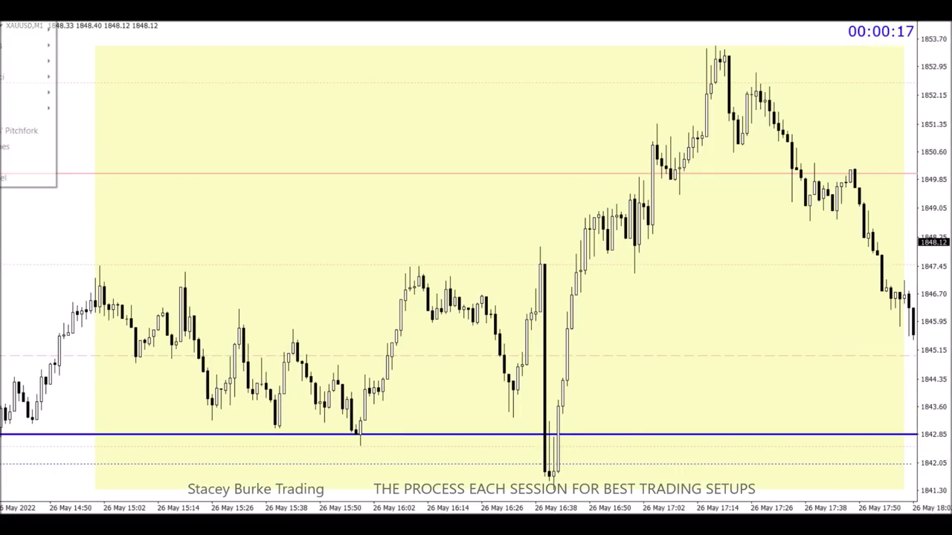
mouse_move(31, 94)
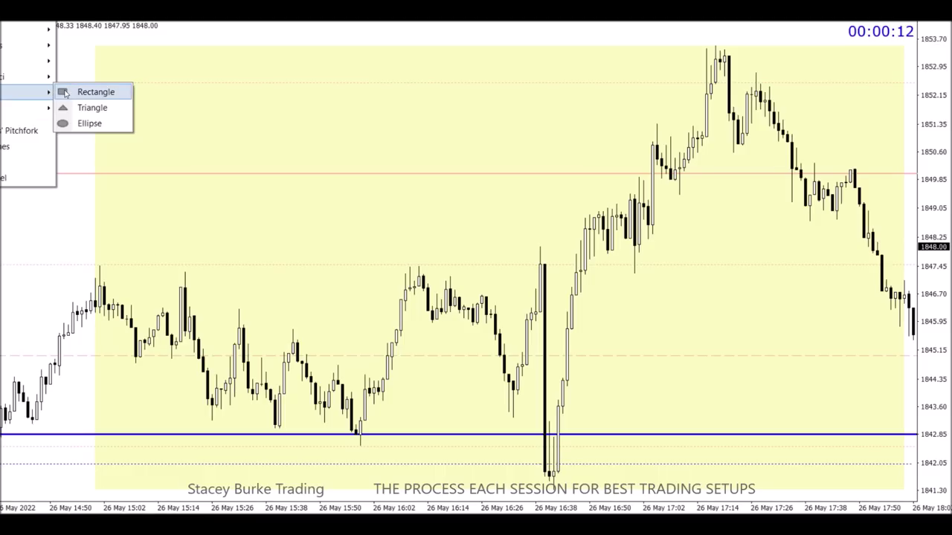
key("Return")
left_click_drag(535, 463, 574, 491)
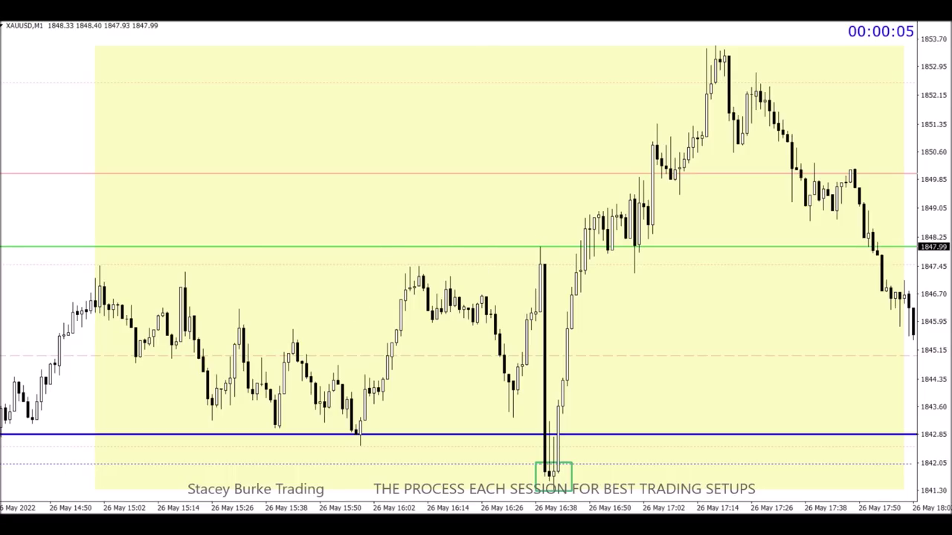
scroll(537, 50, "down", 4)
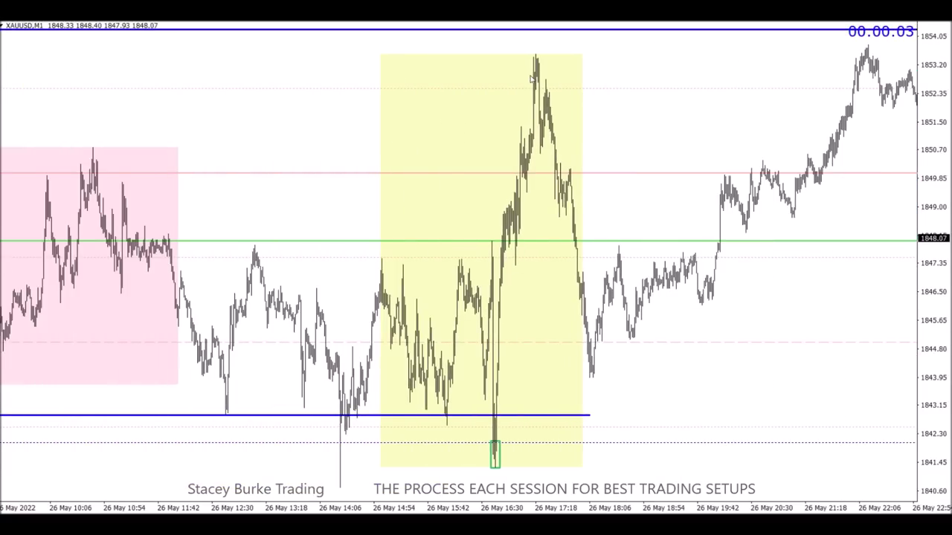
scroll(531, 77, "up", 3)
scroll(510, 113, "down", 1)
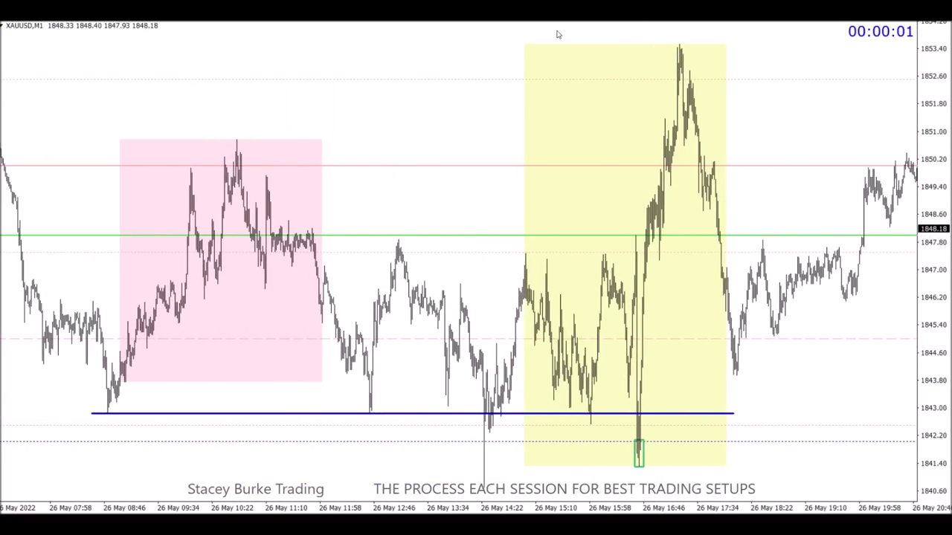
scroll(543, 156, "up", 3)
scroll(512, 161, "down", 8)
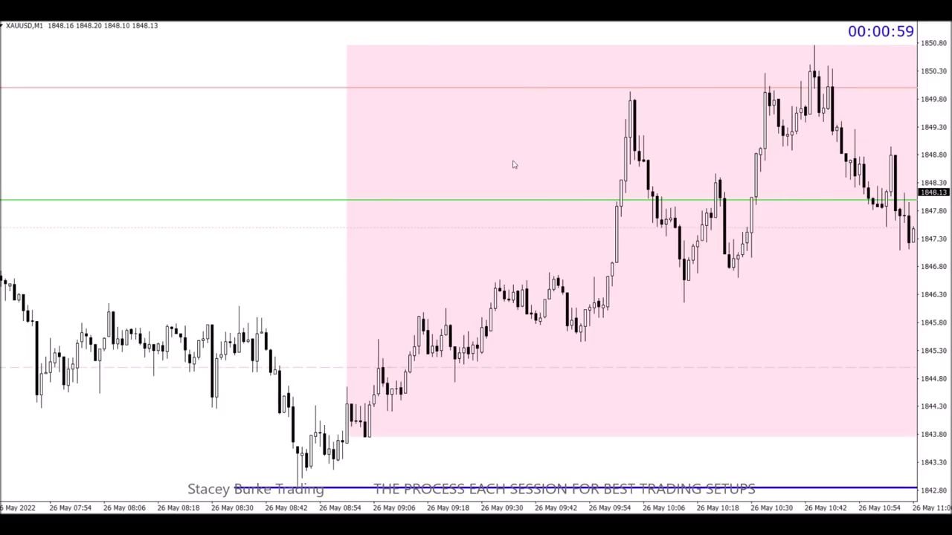
scroll(513, 165, "down", 3)
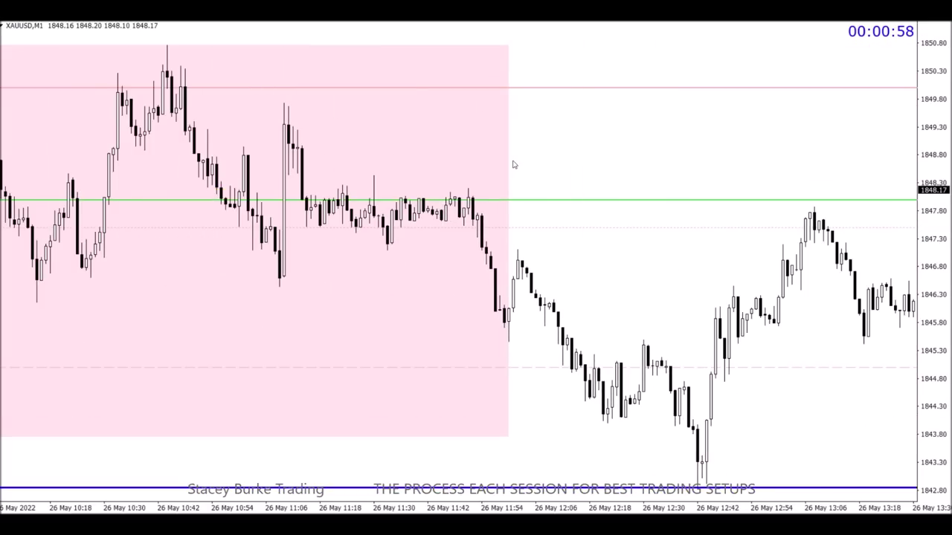
scroll(513, 165, "down", 11)
scroll(511, 155, "down", 5)
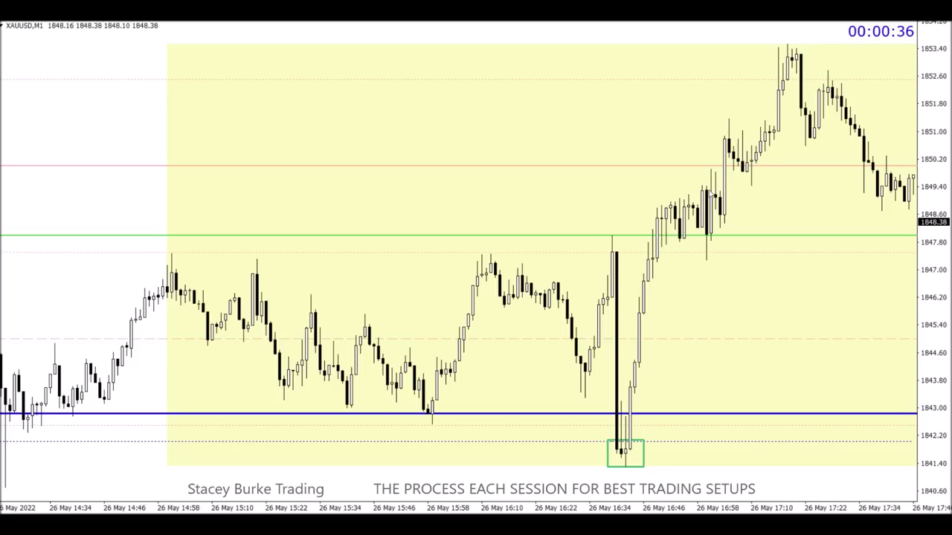
scroll(432, 455, "down", 15)
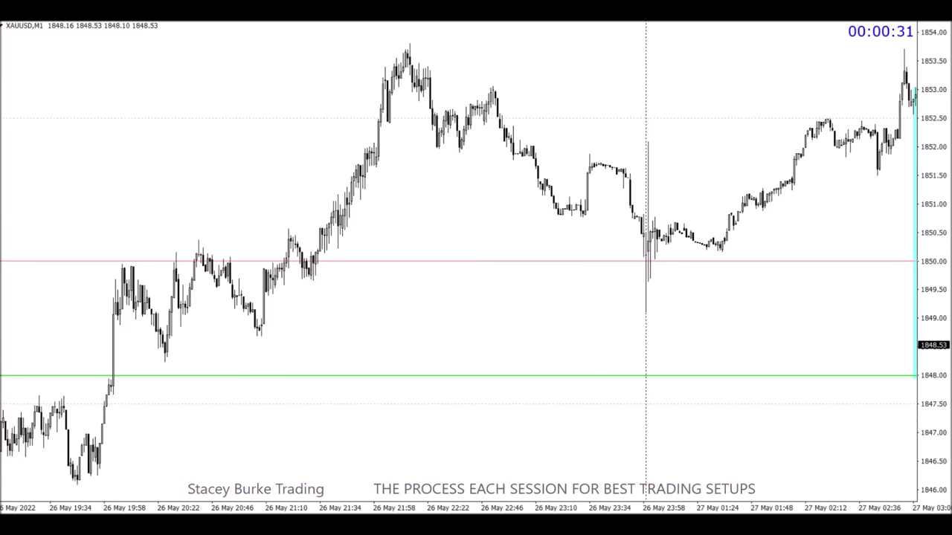
Zoom out to show all session boxes and delete the green horizontal level line.
scroll(520, 71, "down", 5)
key("minus")
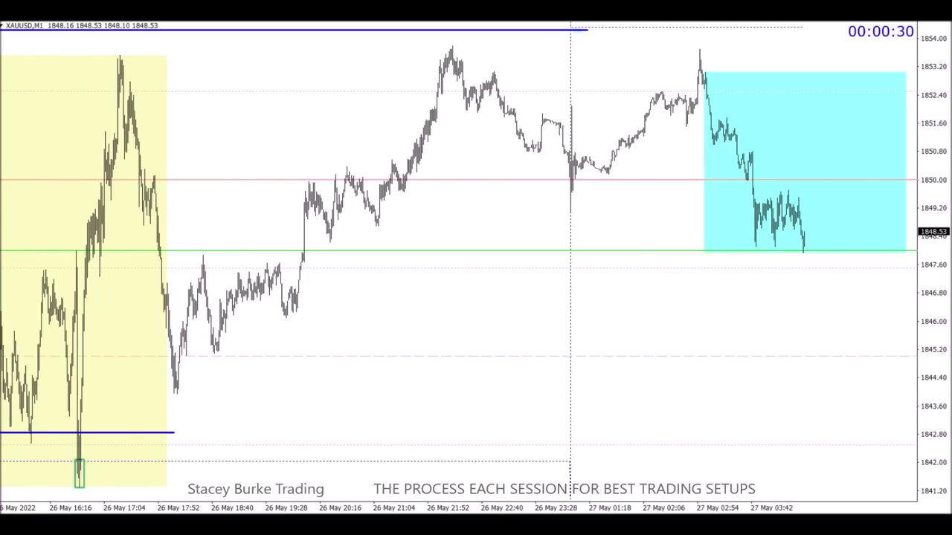
key("minus")
key("minus")
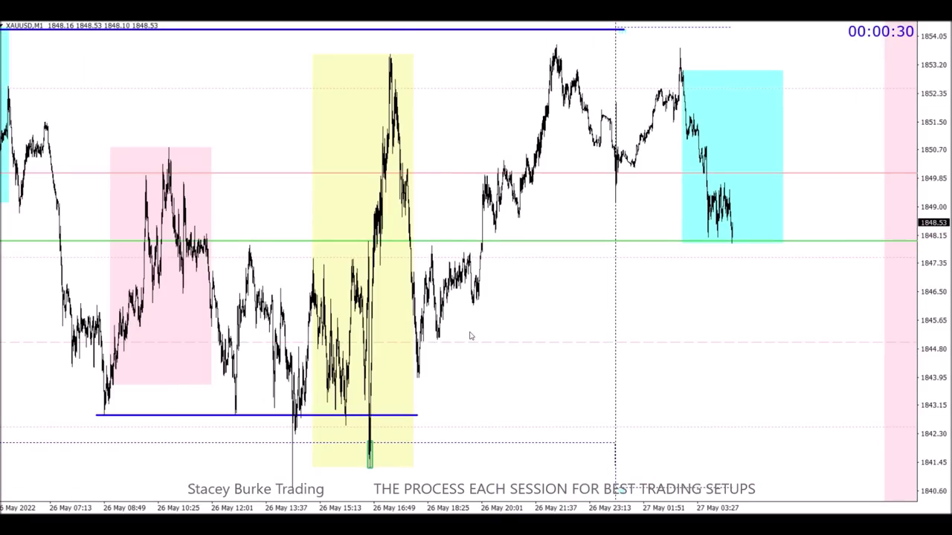
double_click(516, 243)
key("Delete")
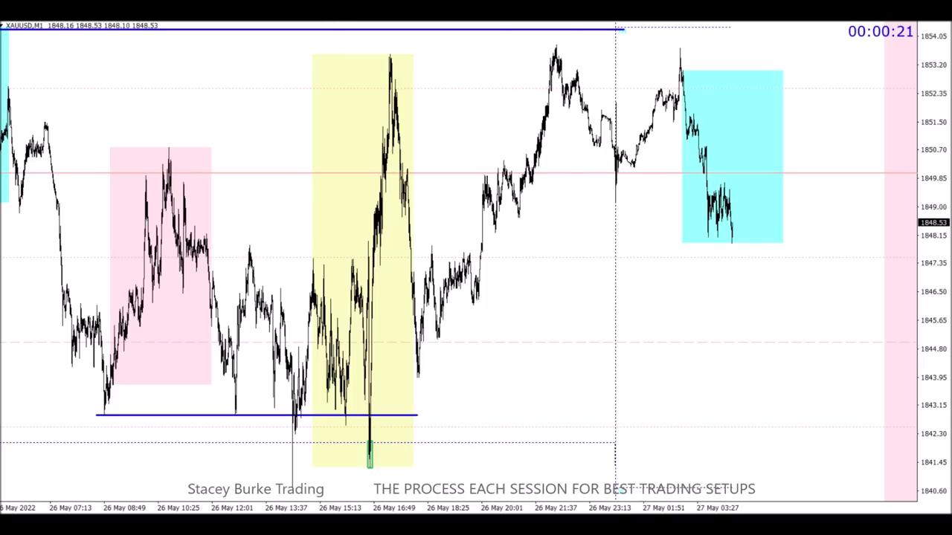
Draw a blue key-level line along the XAUUSD session highs near 1853.6.
left_click_drag(362, 54, 707, 54)
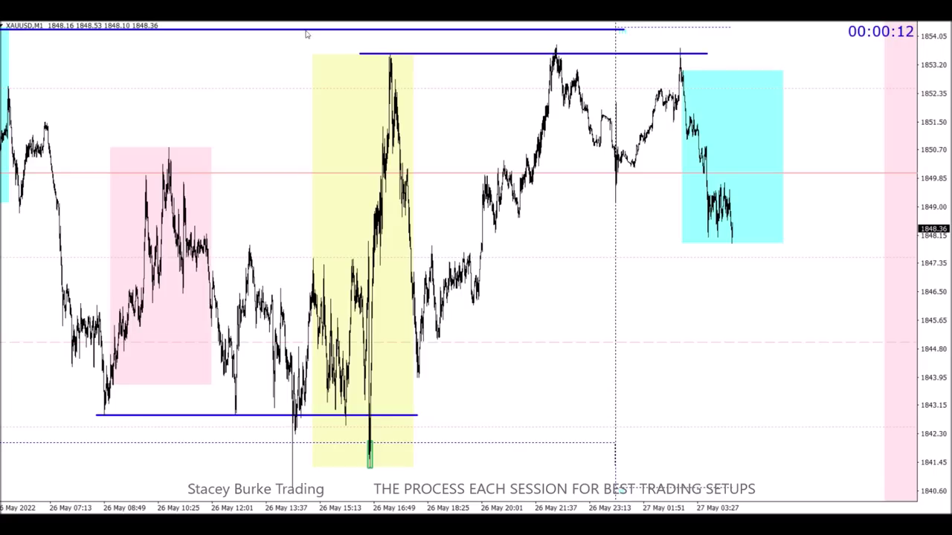
key("alt+i")
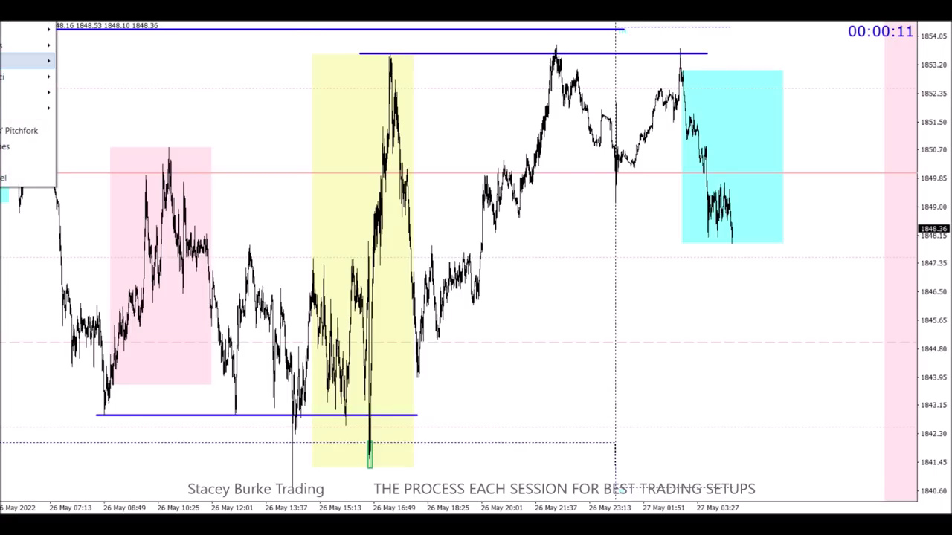
mouse_move(30, 91)
left_click(63, 92)
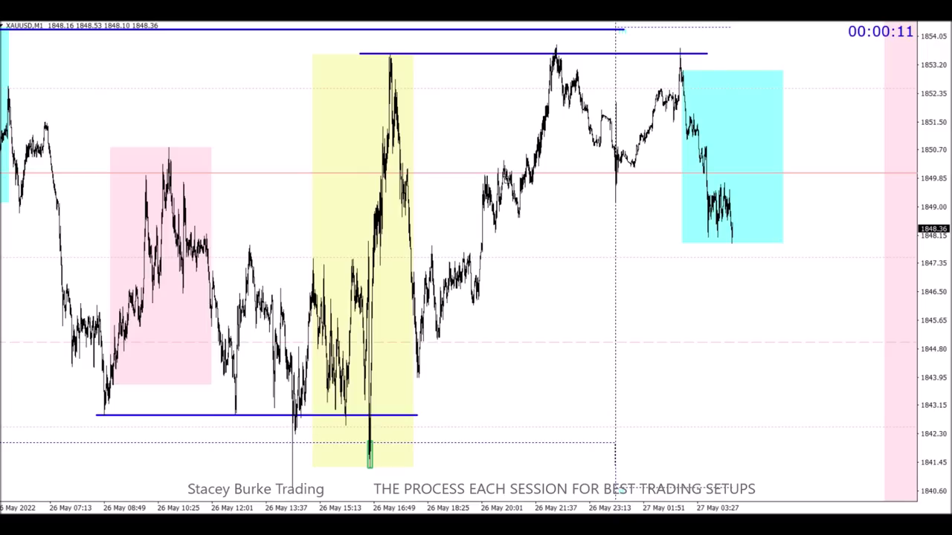
Draw a green box just before the cyan session, plus blue levels near 1851.5 and 1847.4.
left_click_drag(509, 174, 706, 251)
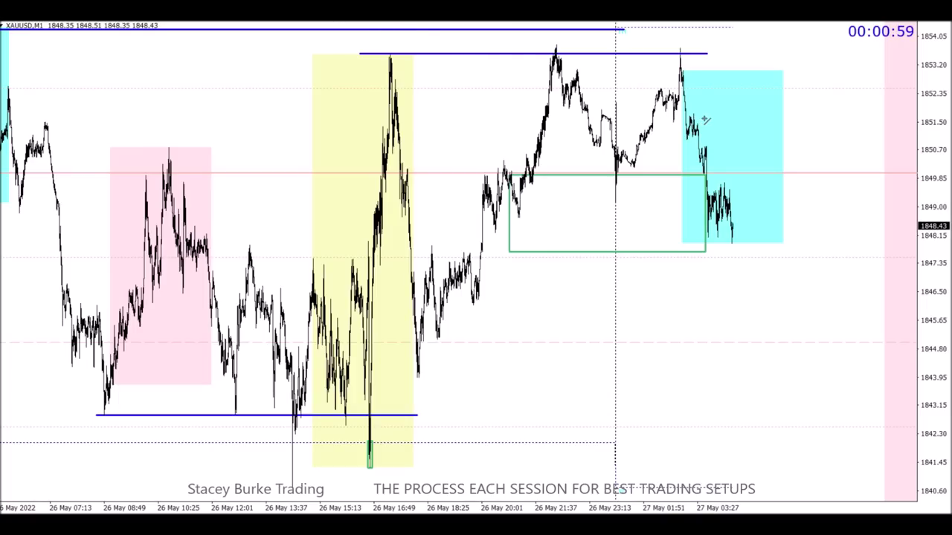
left_click_drag(668, 120, 710, 119)
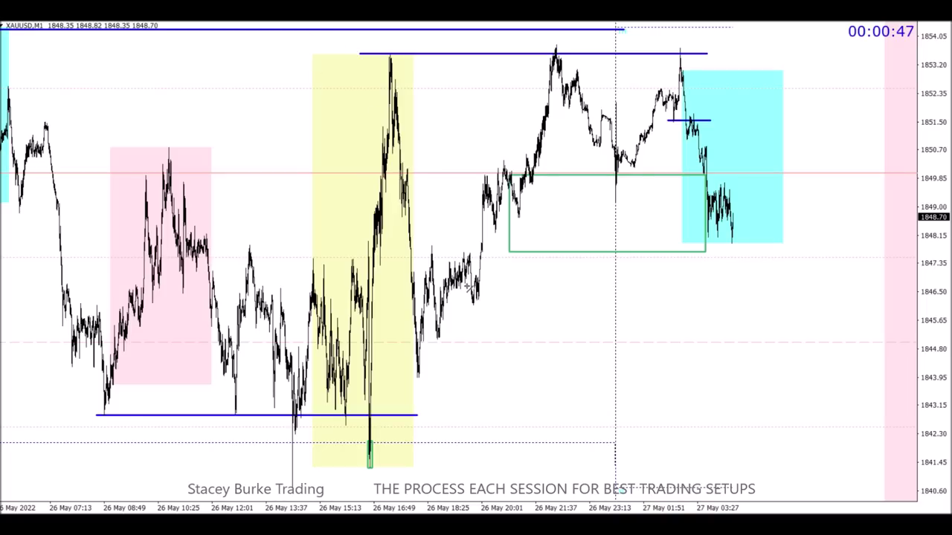
left_click_drag(429, 262, 759, 262)
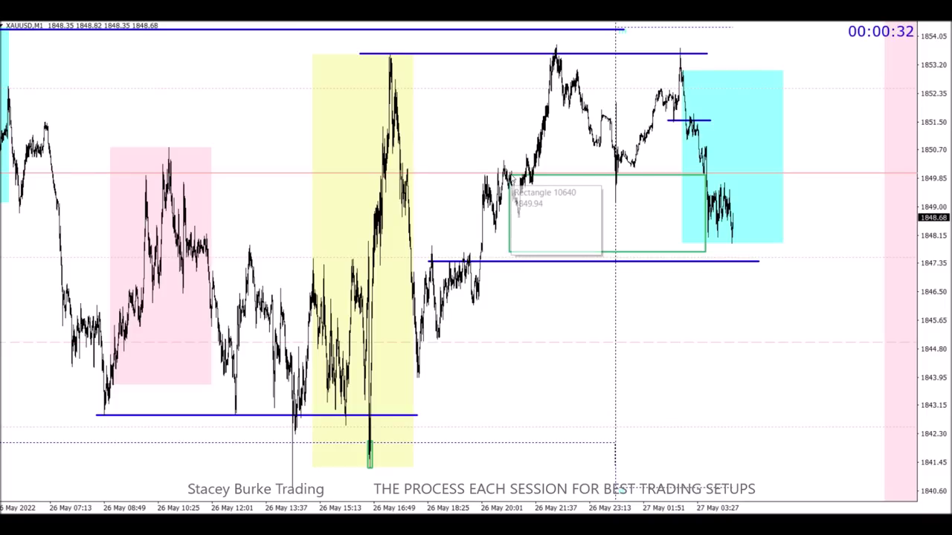
Stretch the green box up and left so it spans 1848–1852.4 from the yellow session's end.
double_click(512, 181)
left_click_drag(512, 181, 413, 90)
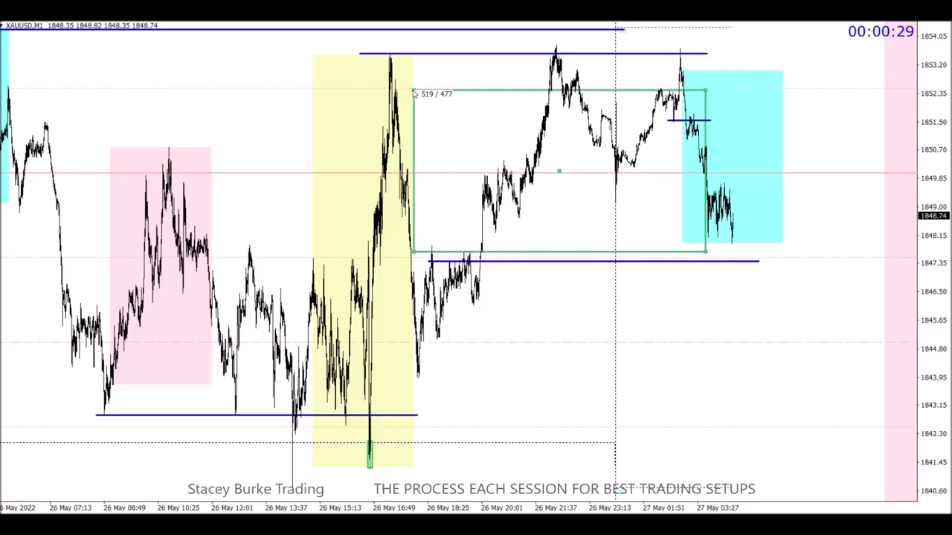
double_click(416, 92)
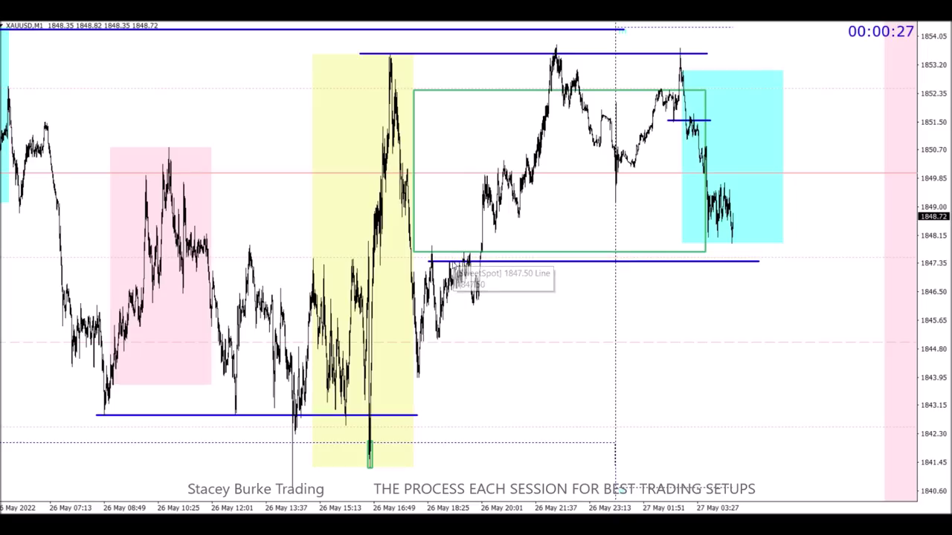